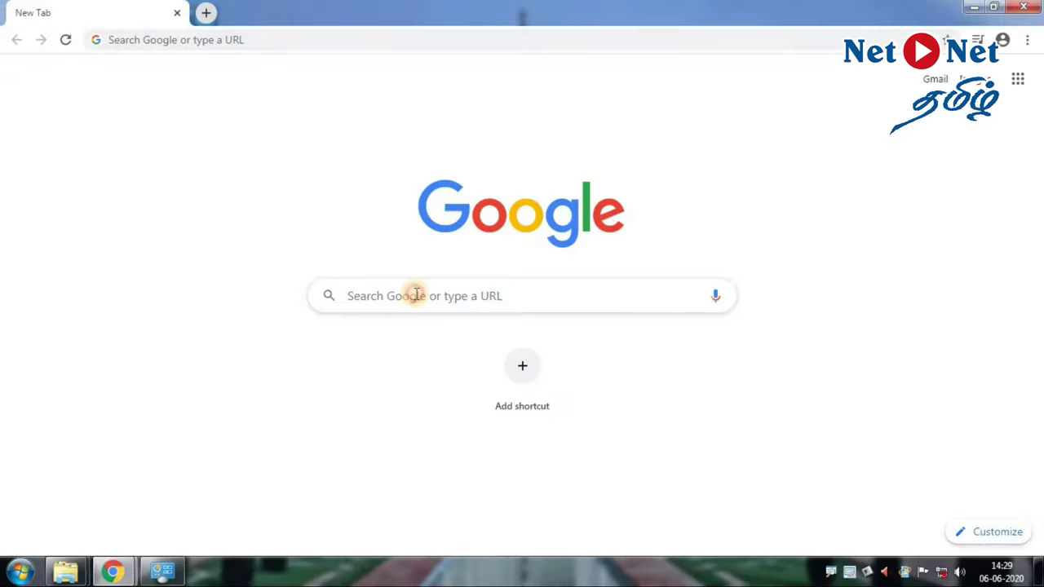
Search Google for 'bamini font free download' and open the freetamilfont.com Bamini page.
left_click(411, 295)
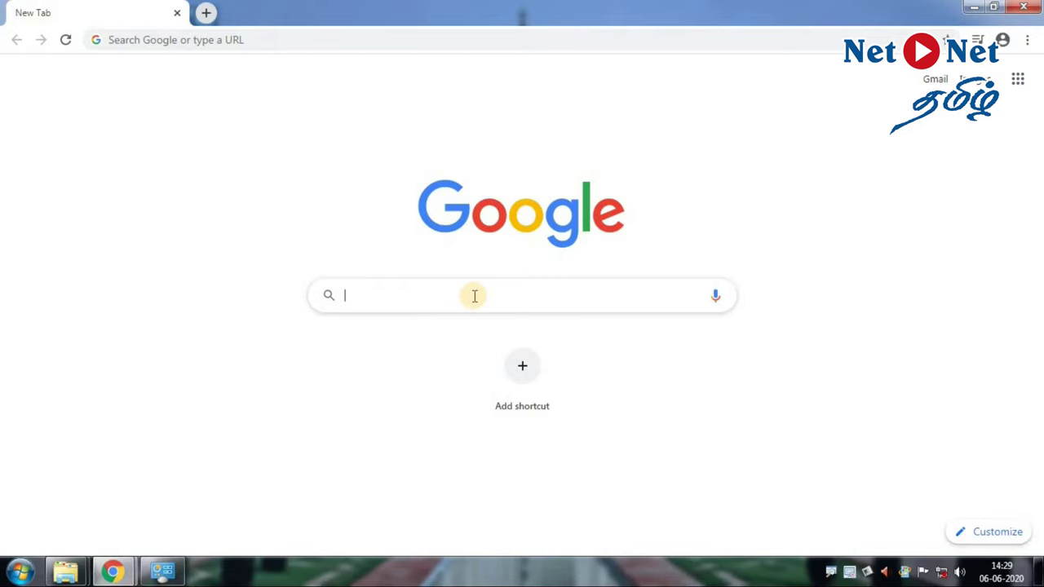
type("bamini")
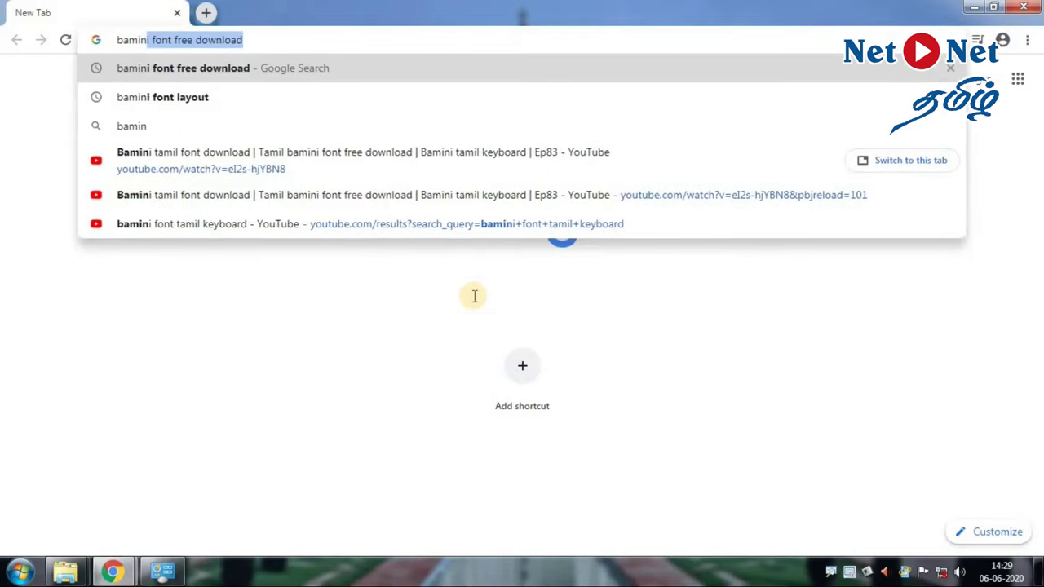
type(" forn")
key("BackSpace")
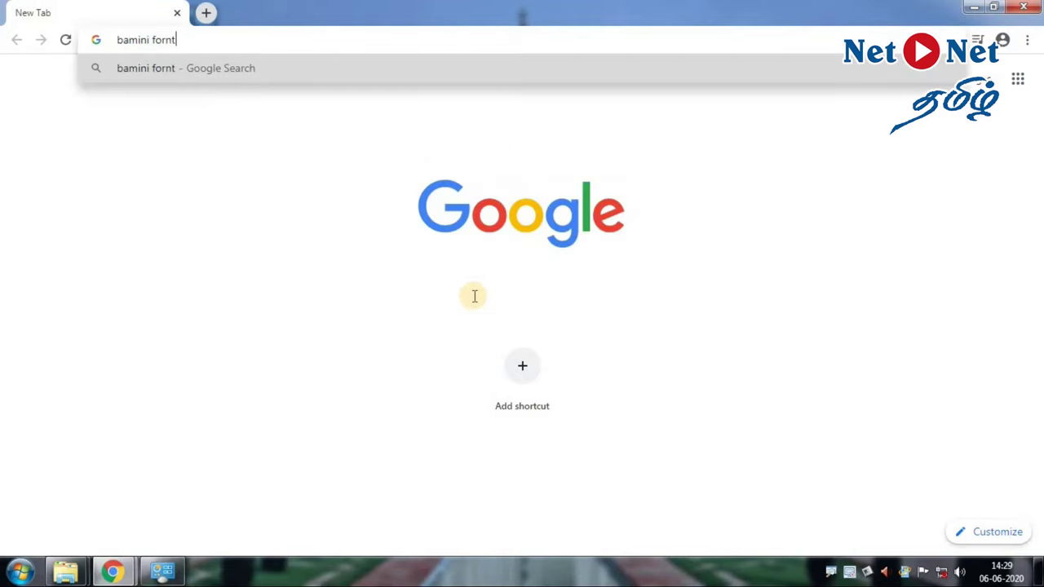
type("t")
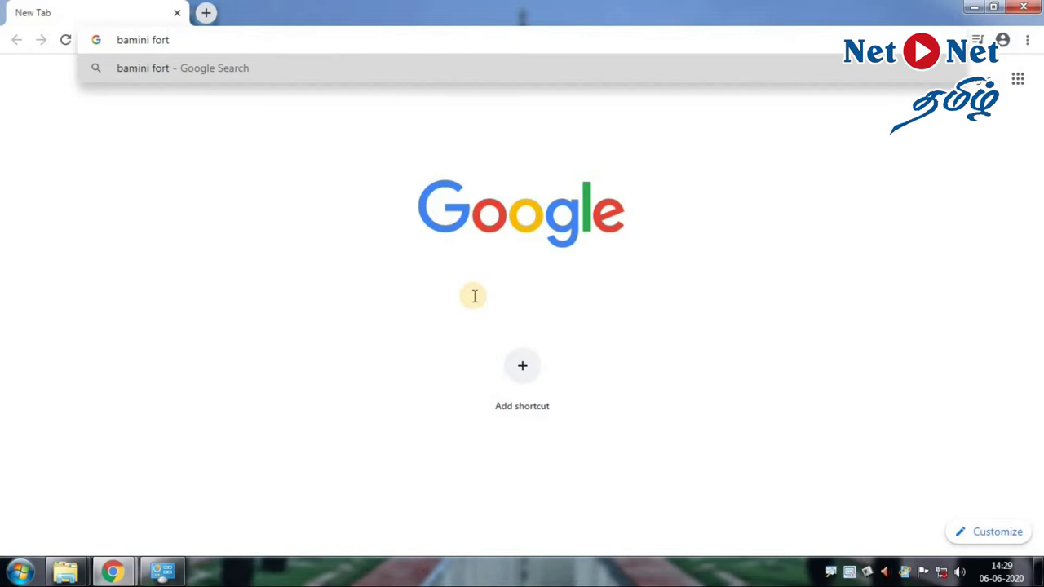
key("BackSpace")
key("BackSpace")
type("nt")
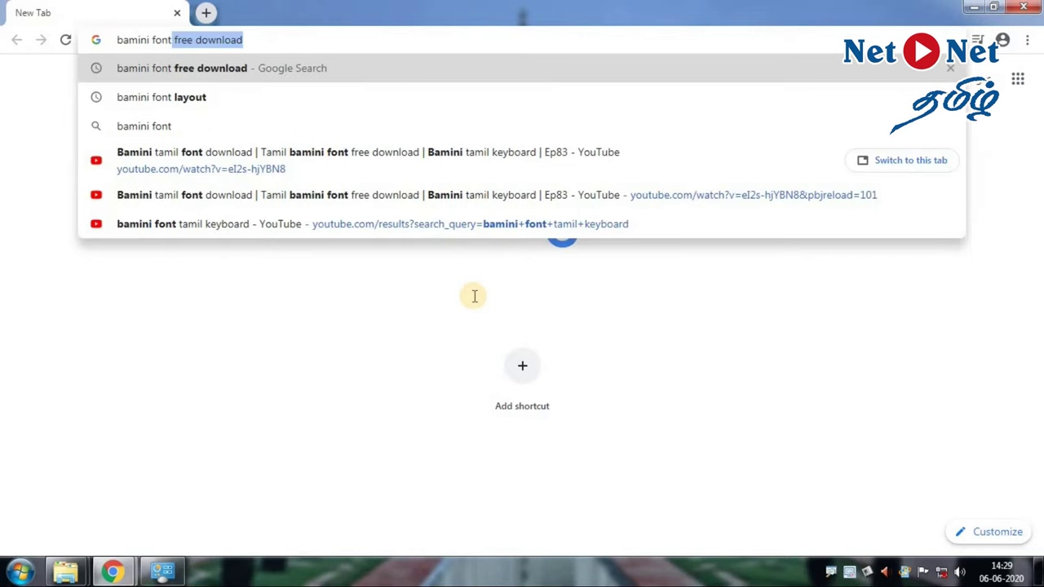
key("Return")
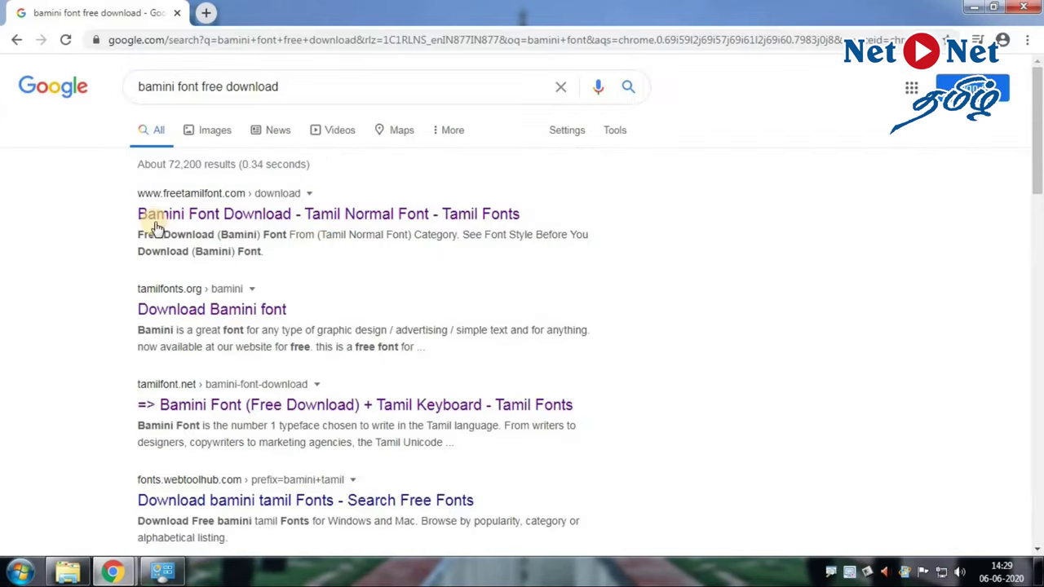
left_click(166, 216)
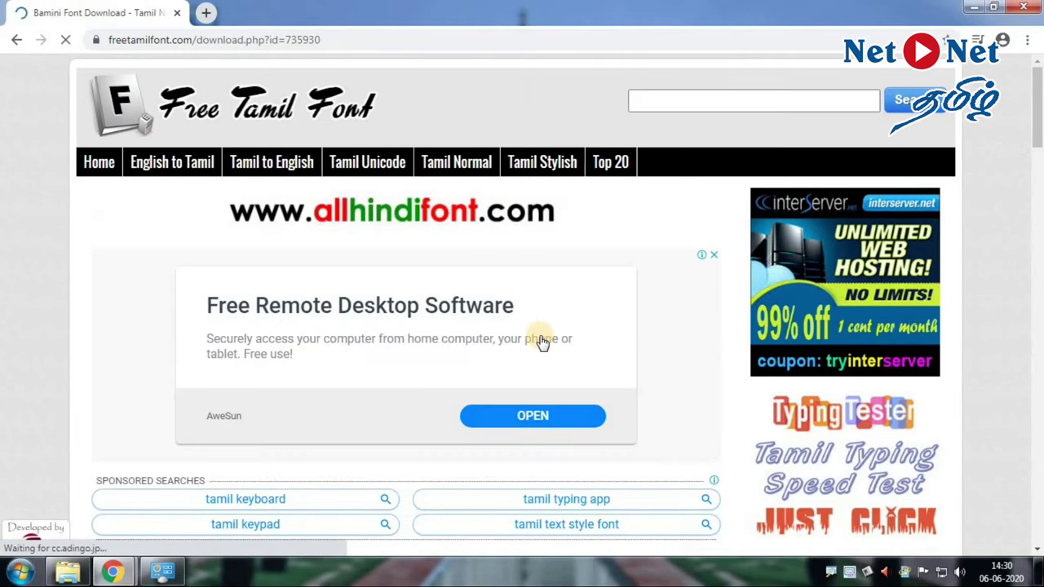
Enter the page's captcha code and submit it to download the Bamini font.
scroll(543, 343, "down", 3)
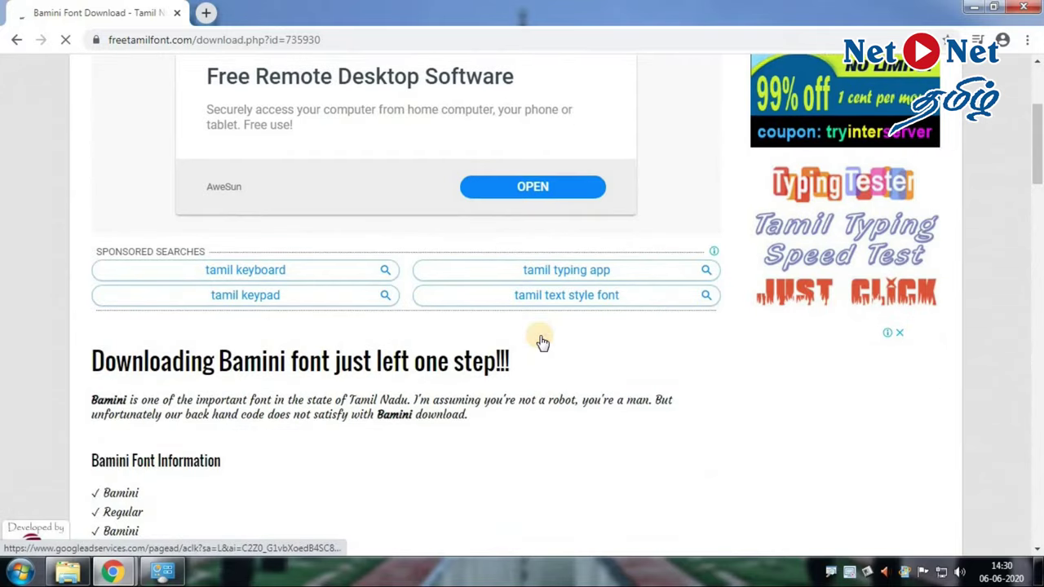
scroll(542, 342, "down", 2)
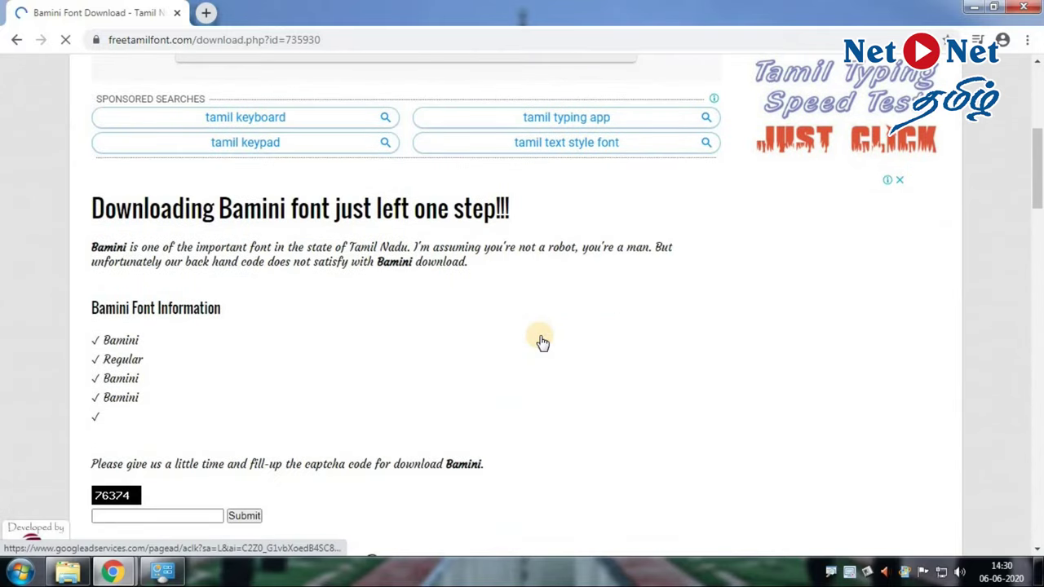
scroll(543, 343, "down", 3)
scroll(543, 343, "down", 2)
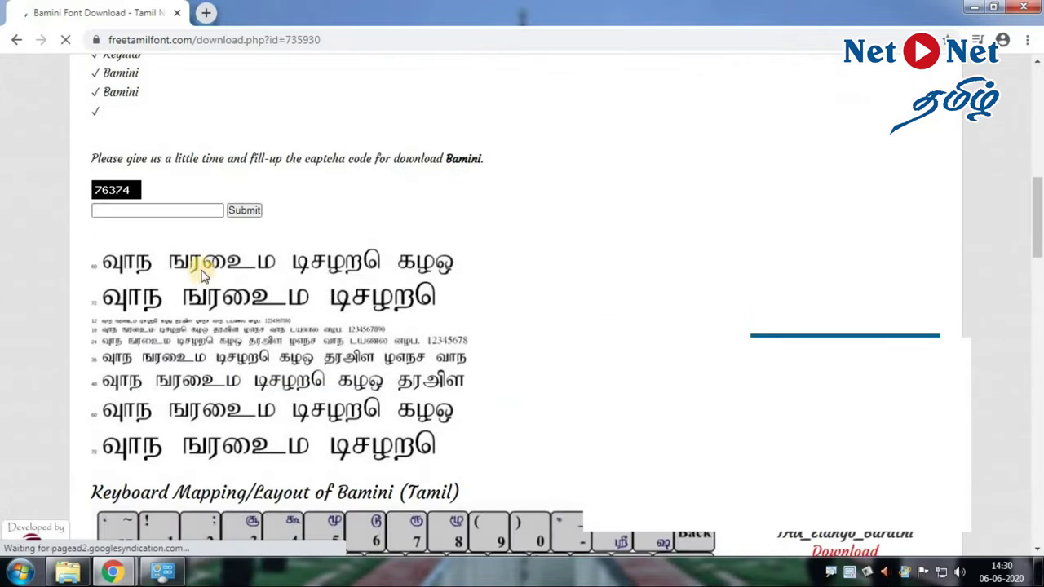
left_click(128, 209)
type("76")
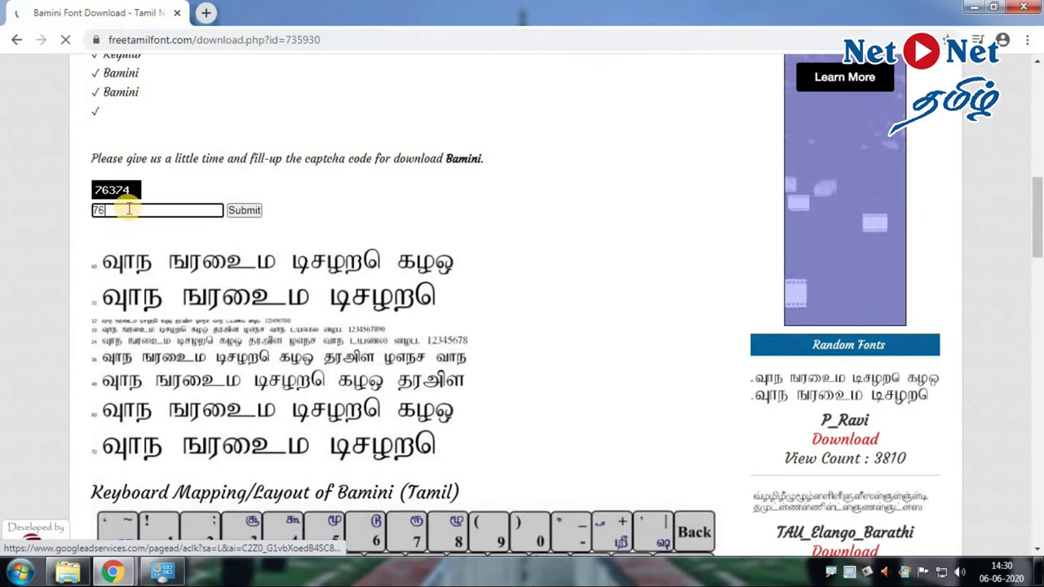
type("33")
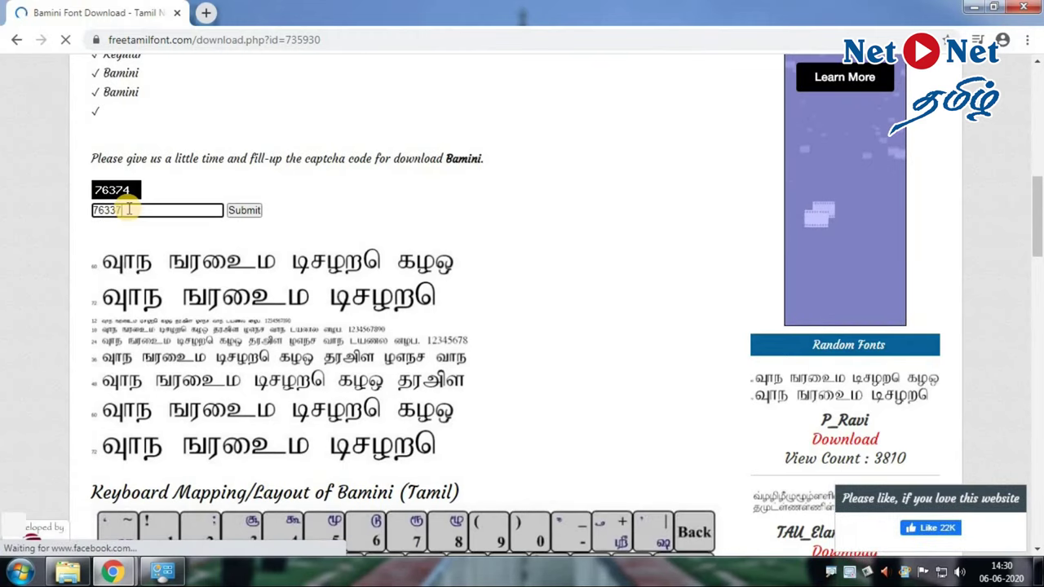
type("74")
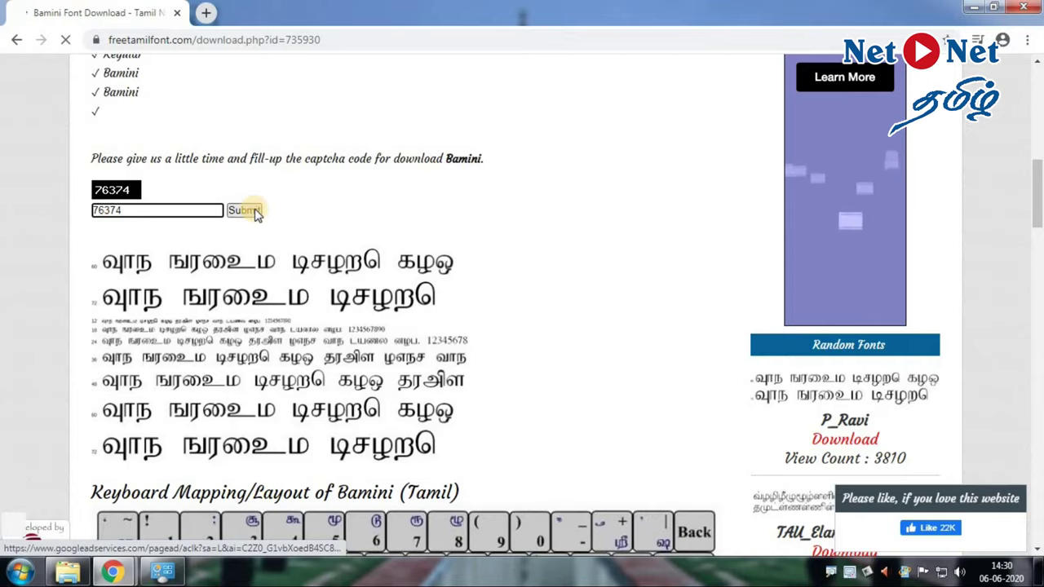
left_click(254, 211)
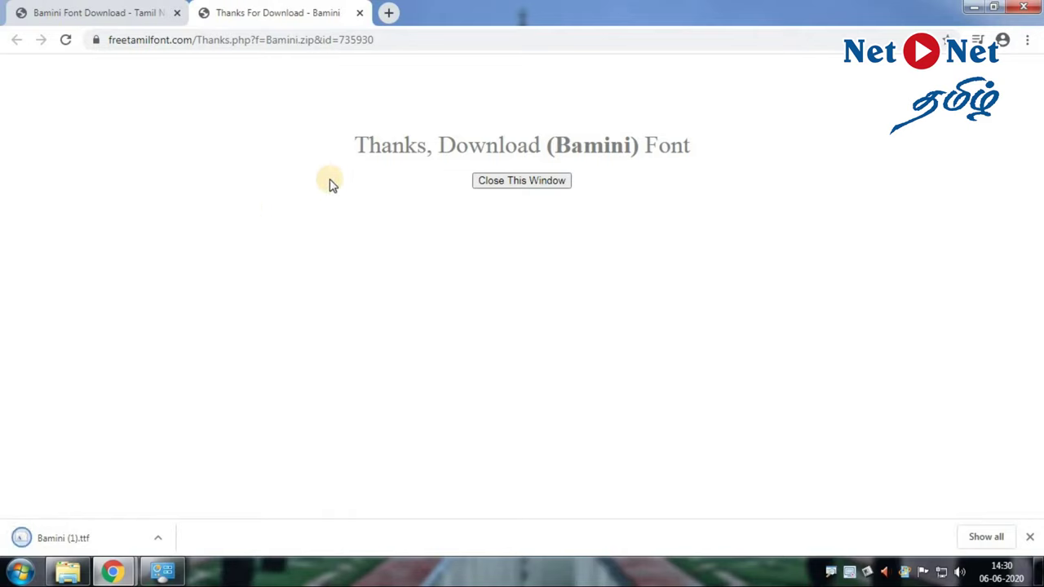
Close the 'Thanks For Download' tab once Bamini (1).ttf has downloaded.
left_click(361, 14)
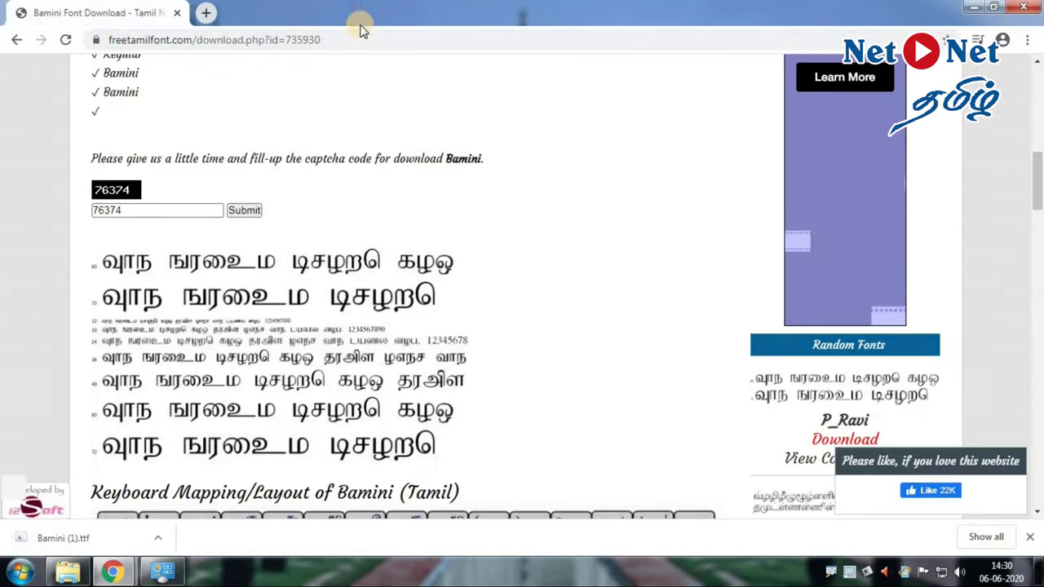
scroll(432, 175, "up", 4)
scroll(432, 175, "up", 2)
scroll(433, 175, "up", 3)
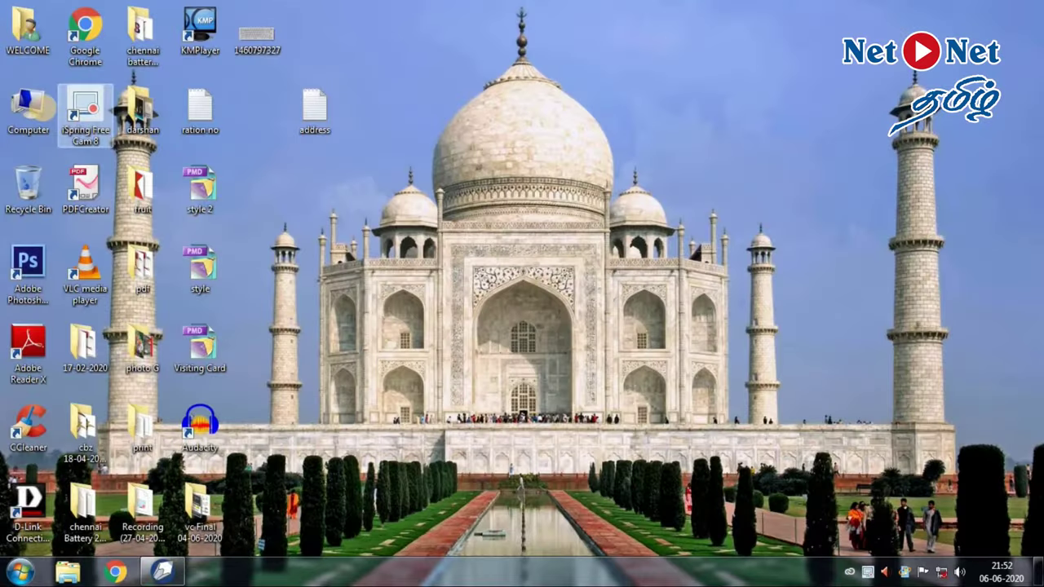
Extract the Bamini archive in Downloads with WinRAR into a new Bamini folder and open it.
double_click(33, 114)
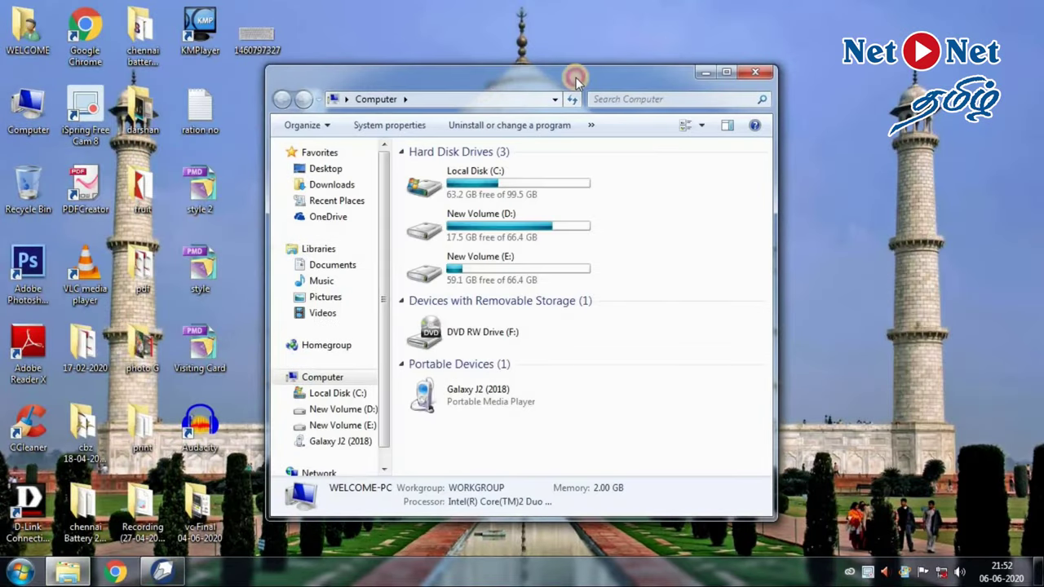
double_click(571, 77)
left_click(82, 114)
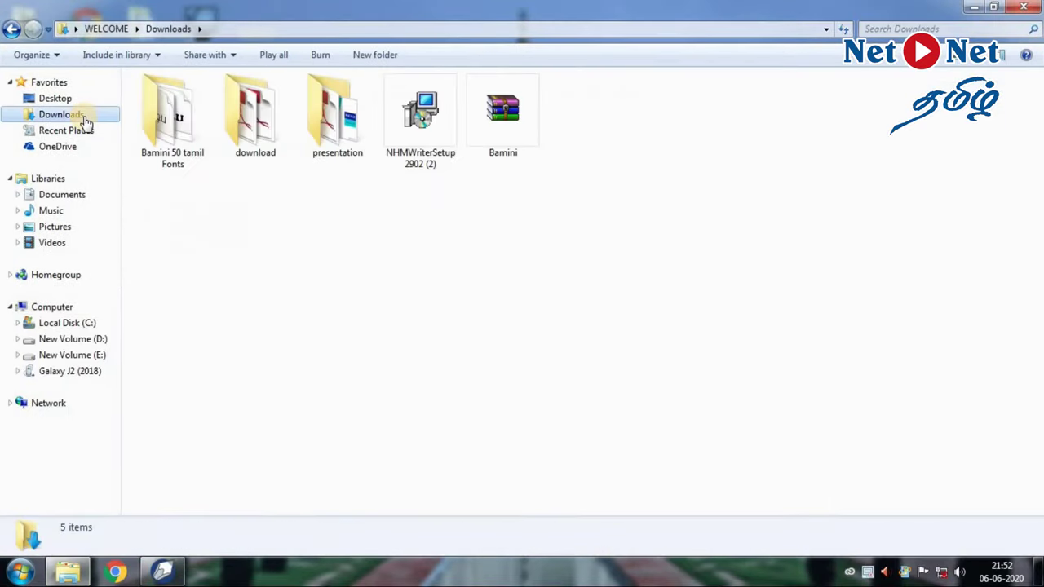
left_click(516, 151)
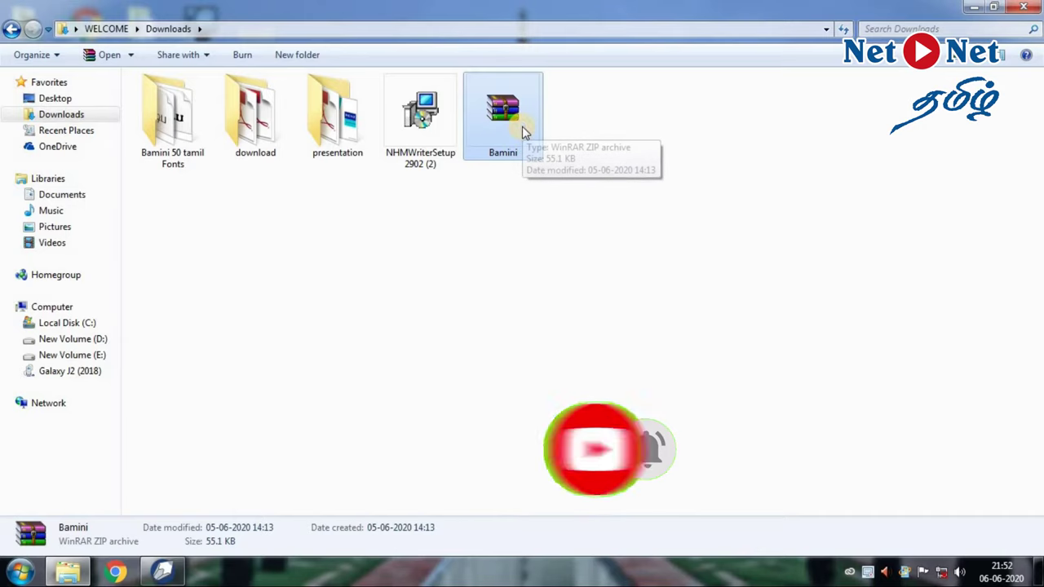
right_click(522, 129)
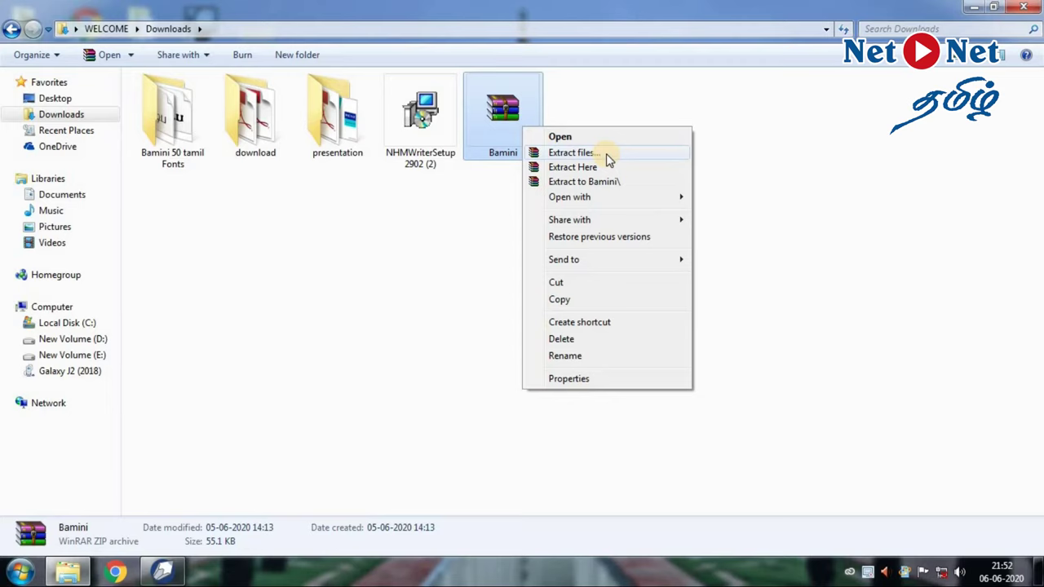
left_click(606, 153)
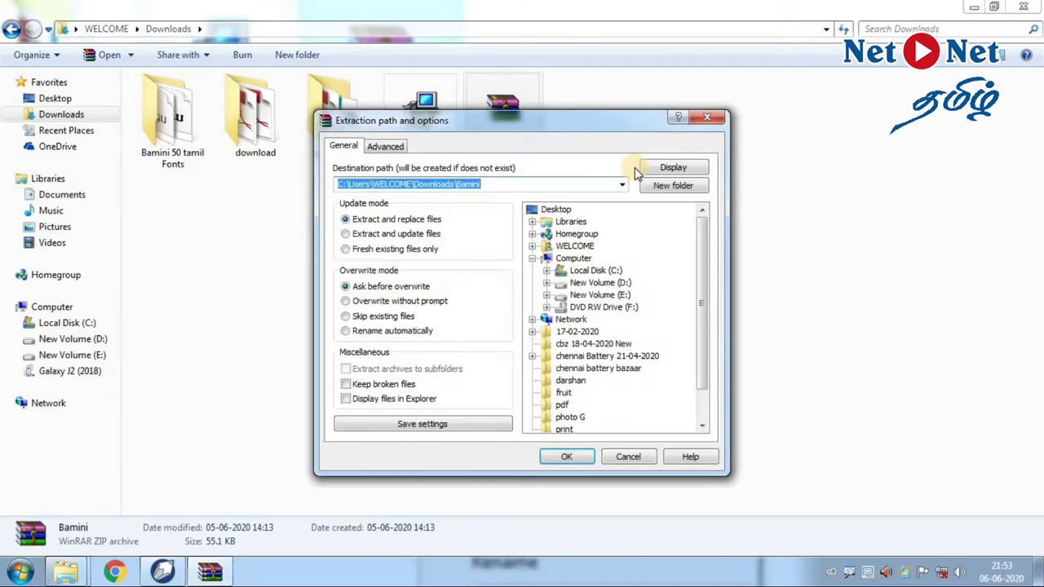
left_click(569, 458)
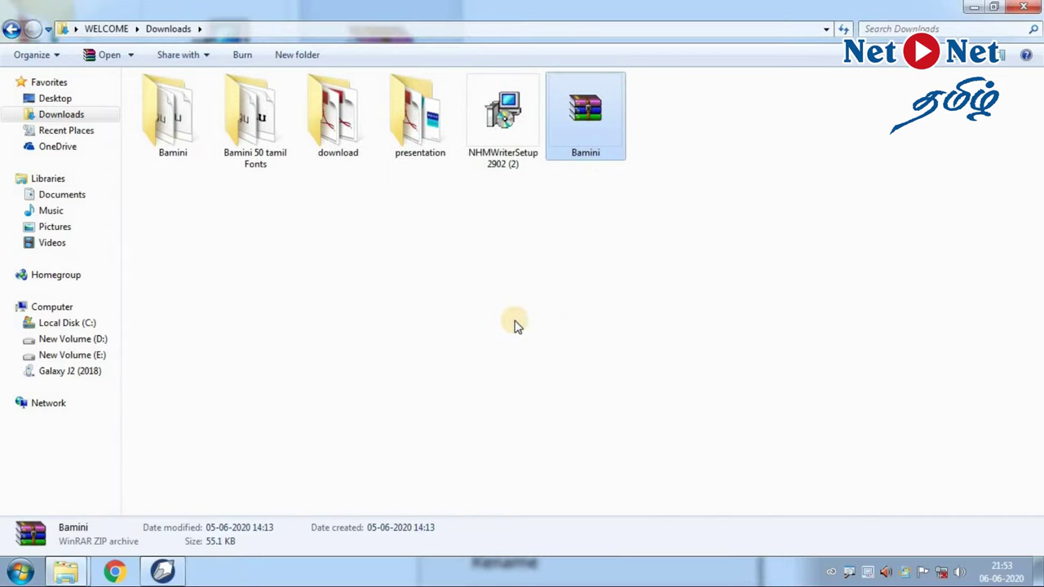
double_click(167, 137)
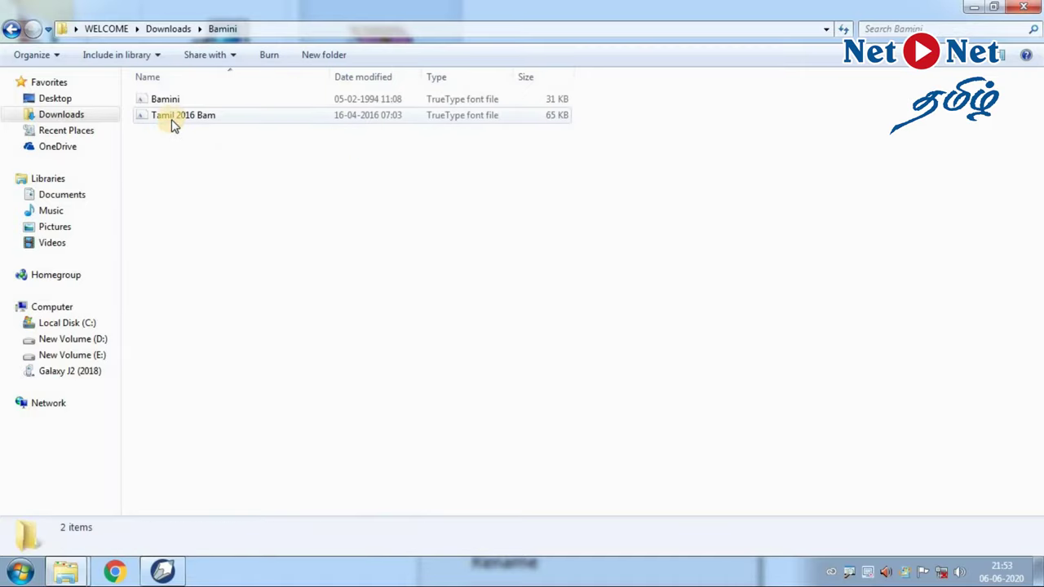
Preview the Bamini font file and install it on the system.
left_click(172, 116)
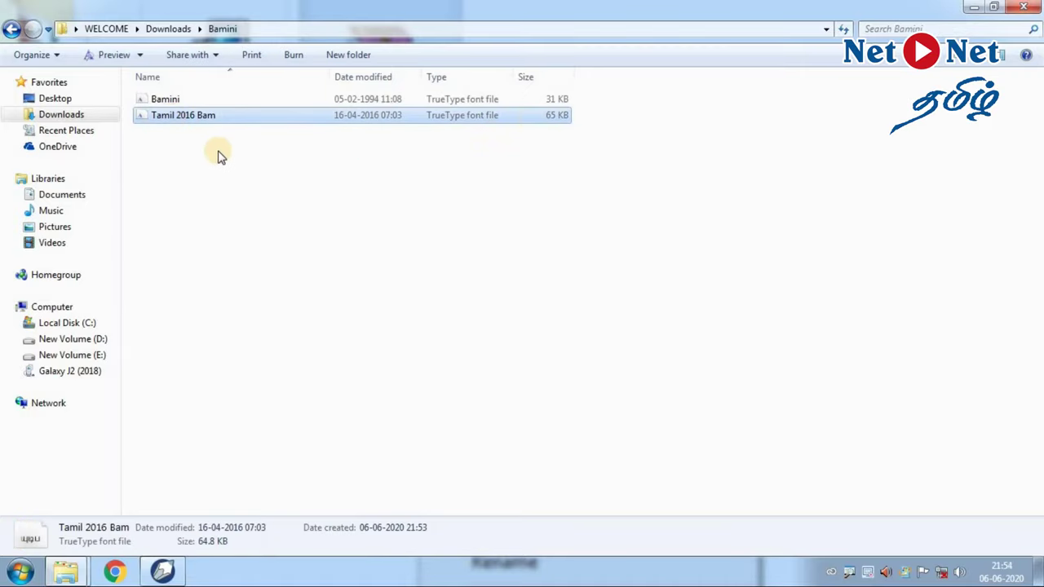
left_click(186, 102)
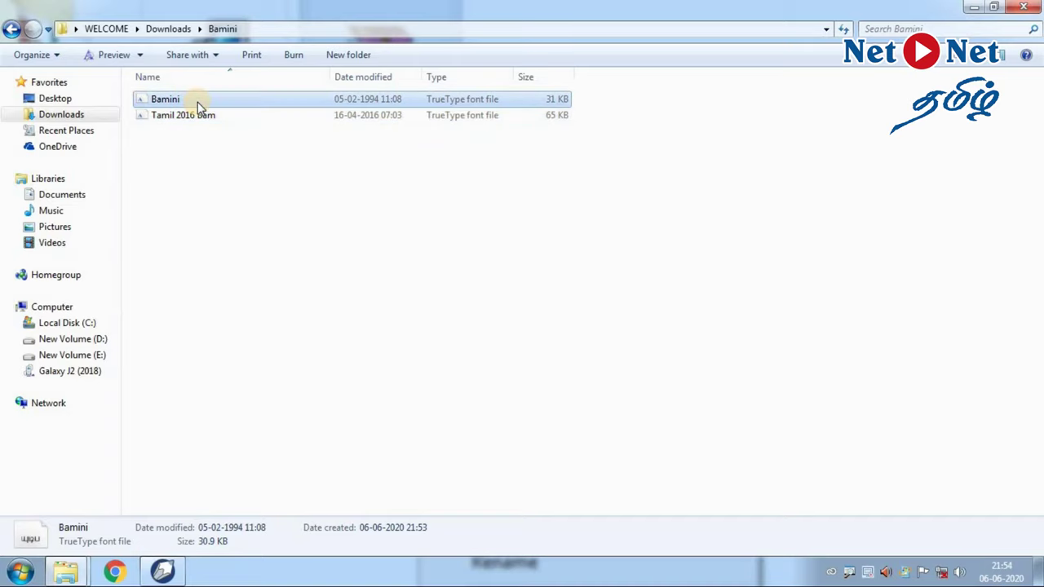
right_click(198, 102)
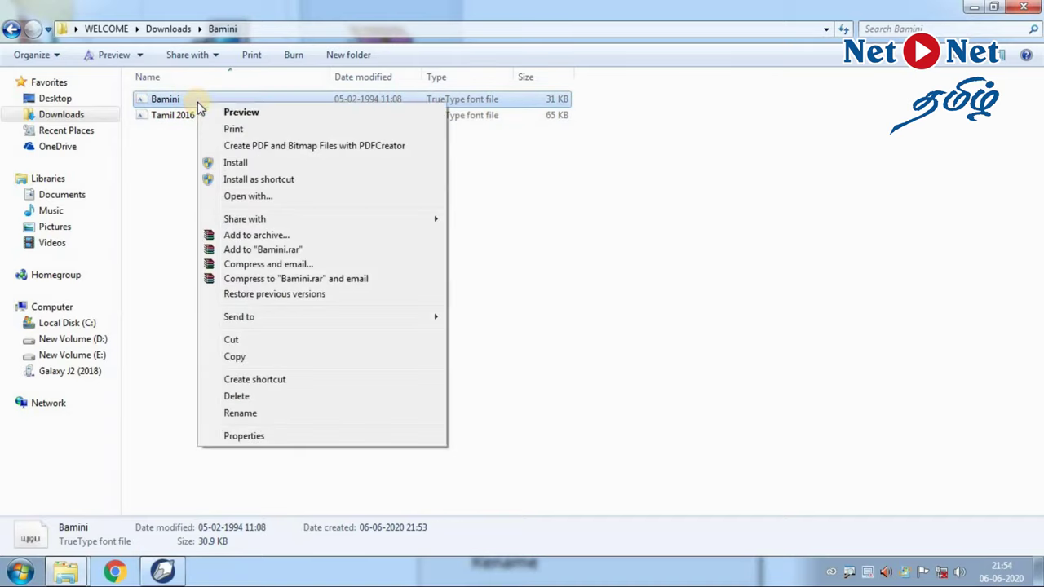
left_click(270, 167)
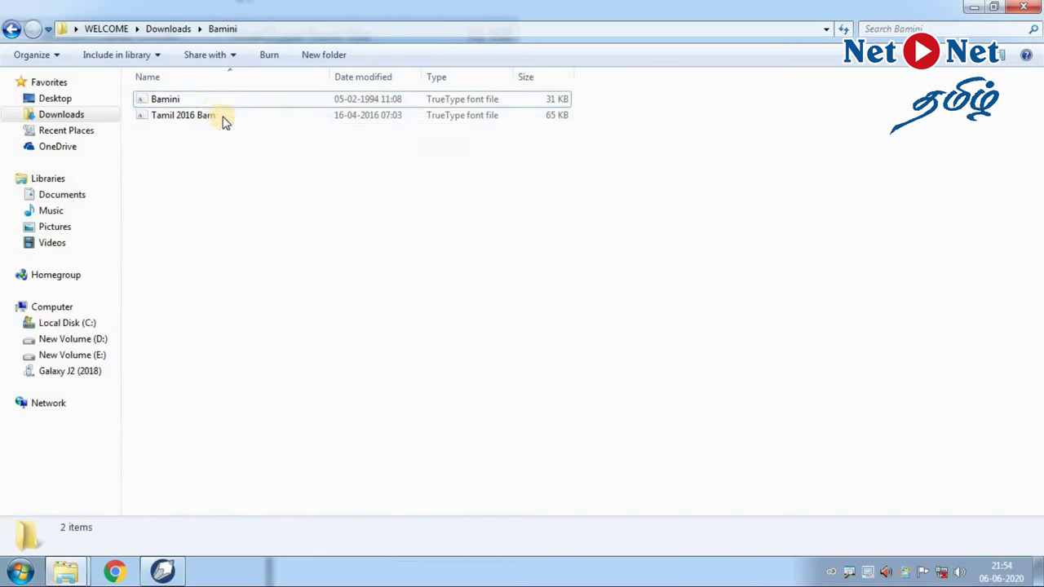
left_click(183, 102)
double_click(183, 101)
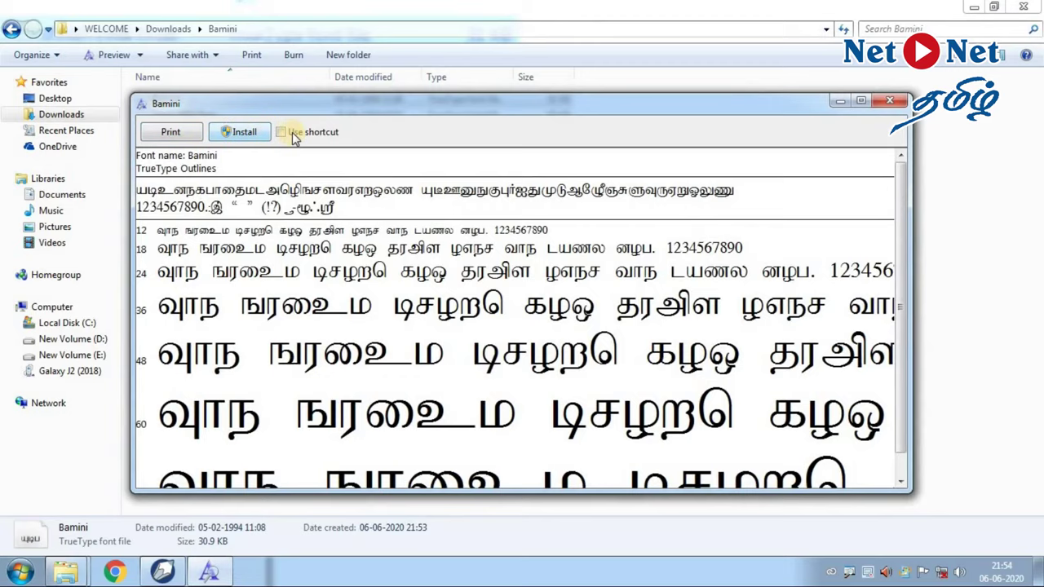
left_click(254, 143)
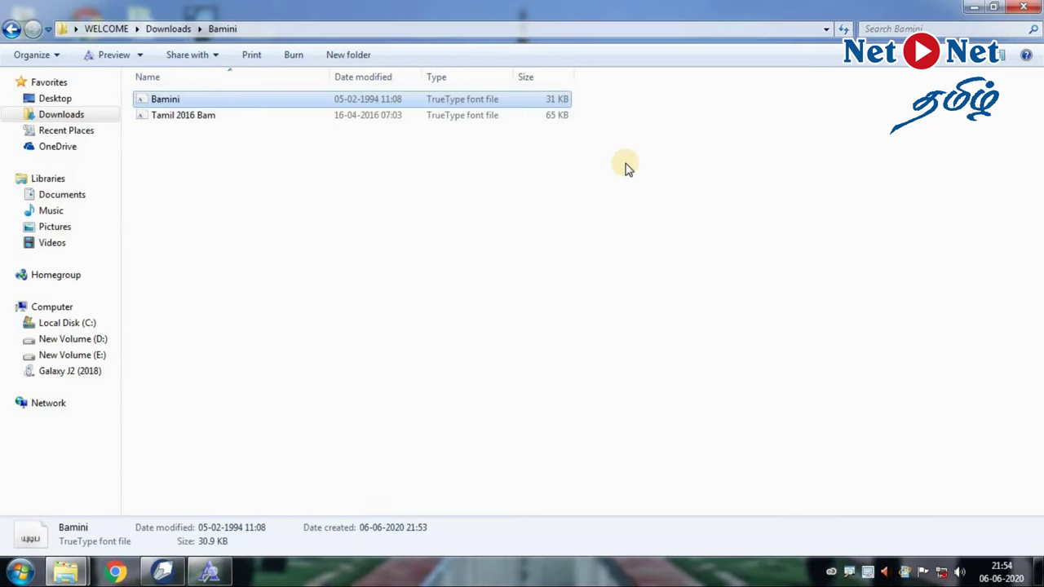
Copy the Bamini font file and close the Bamini folder window.
right_click(199, 101)
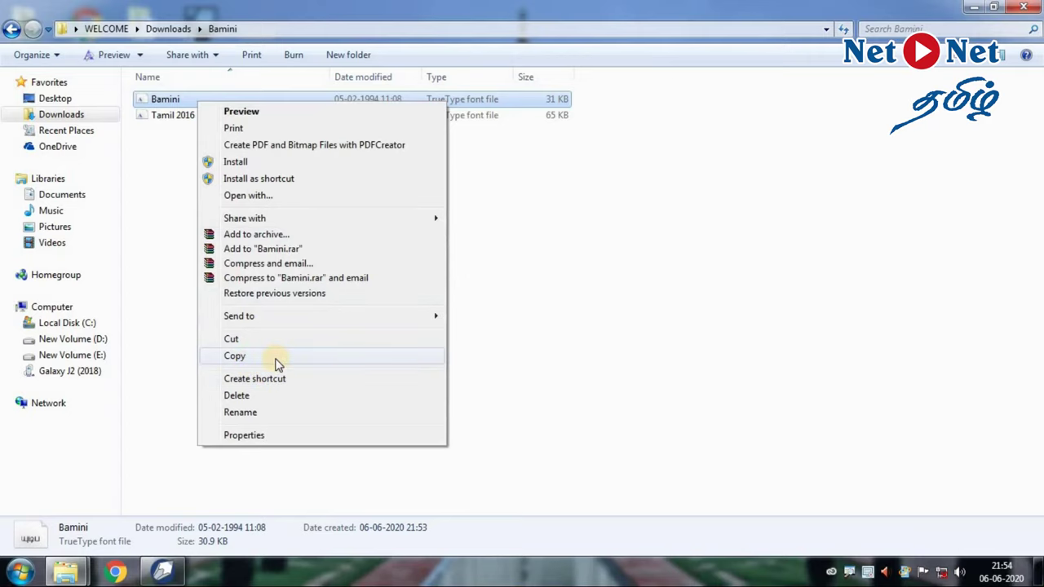
left_click(277, 362)
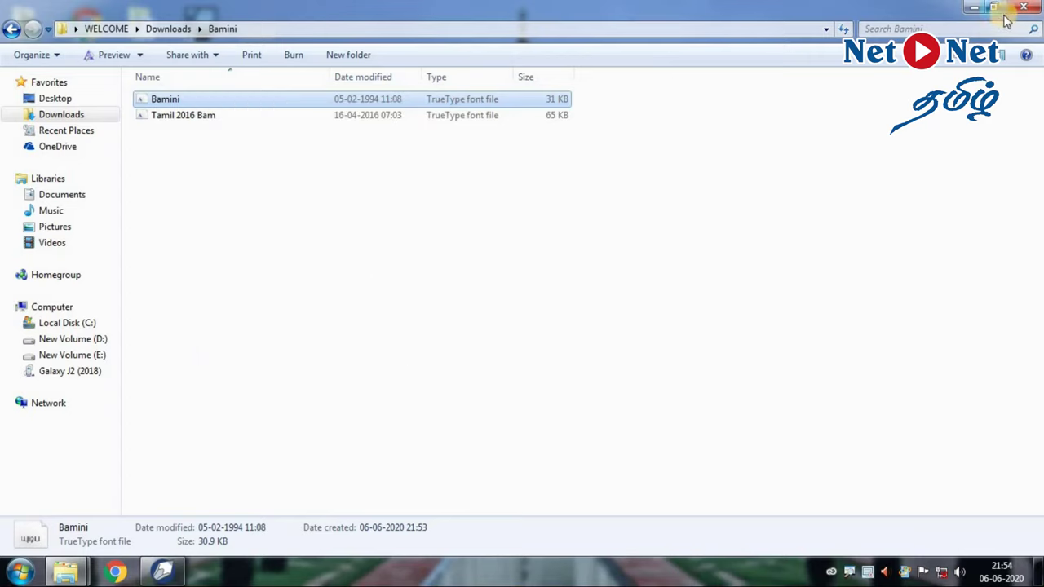
left_click(975, 7)
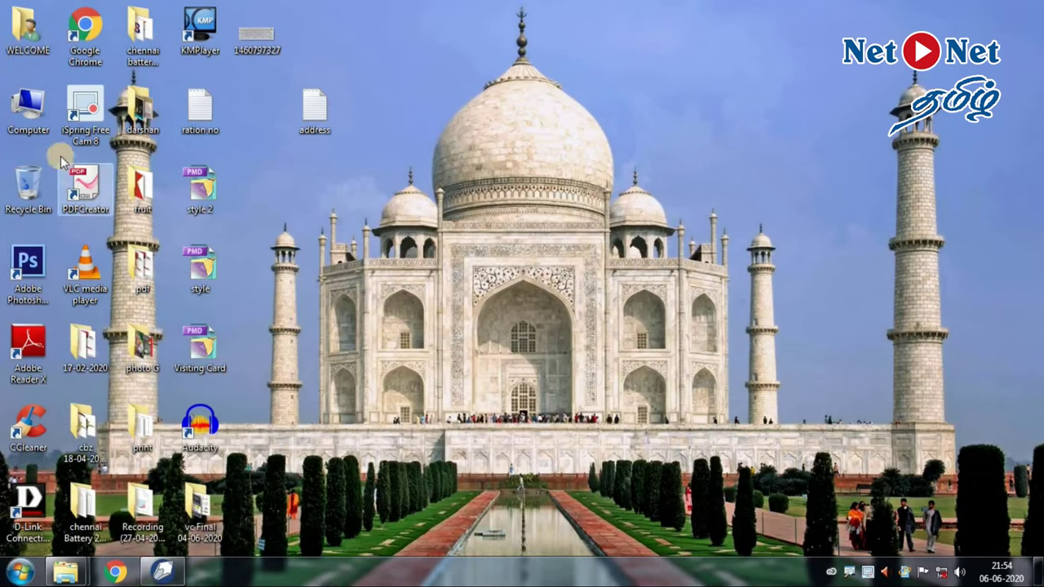
Open the C:\Windows\Fonts folder in a maximized Computer window.
double_click(28, 106)
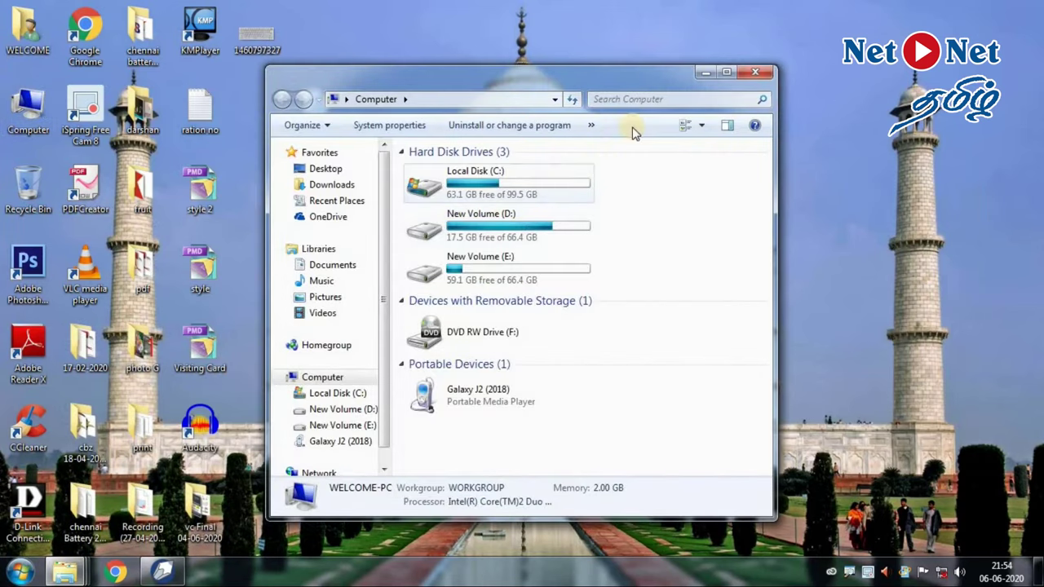
double_click(640, 80)
left_click(248, 118)
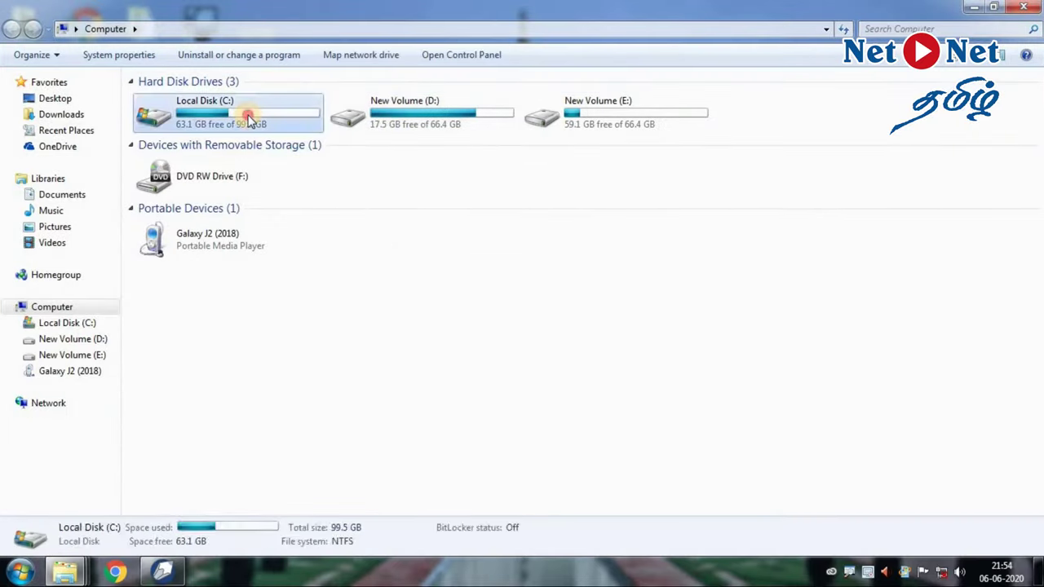
double_click(249, 118)
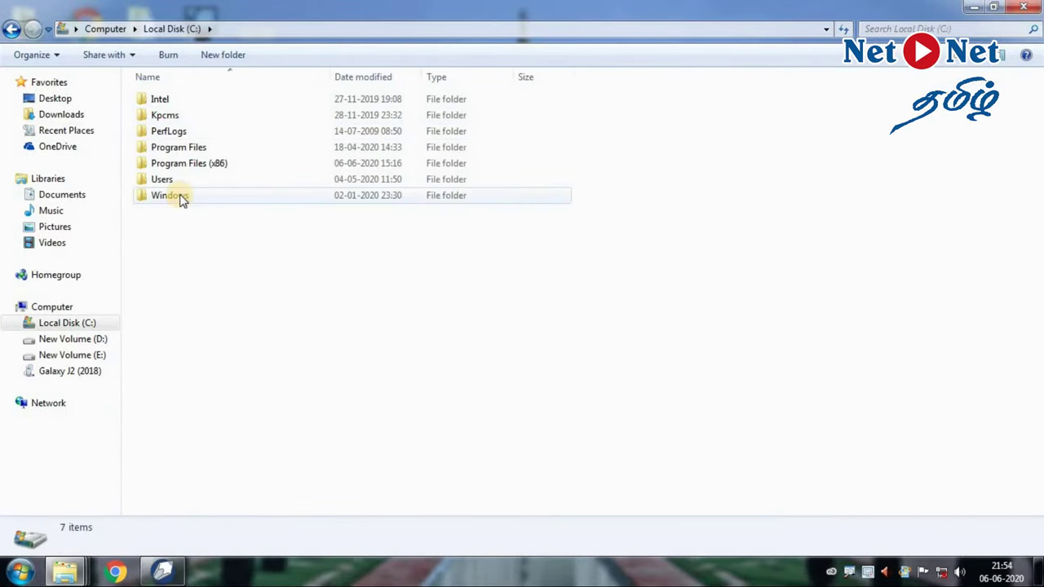
double_click(207, 196)
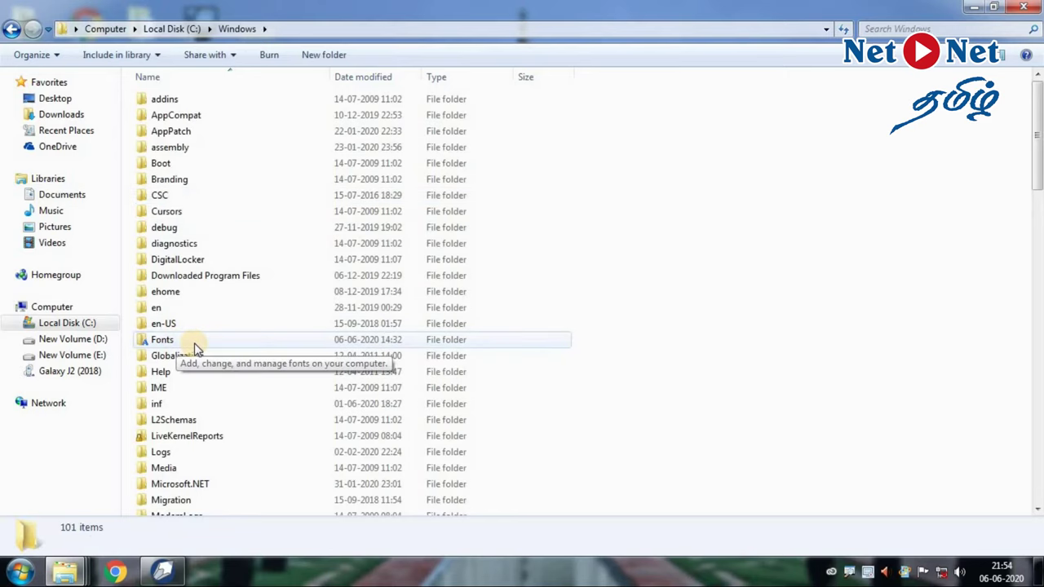
double_click(240, 343)
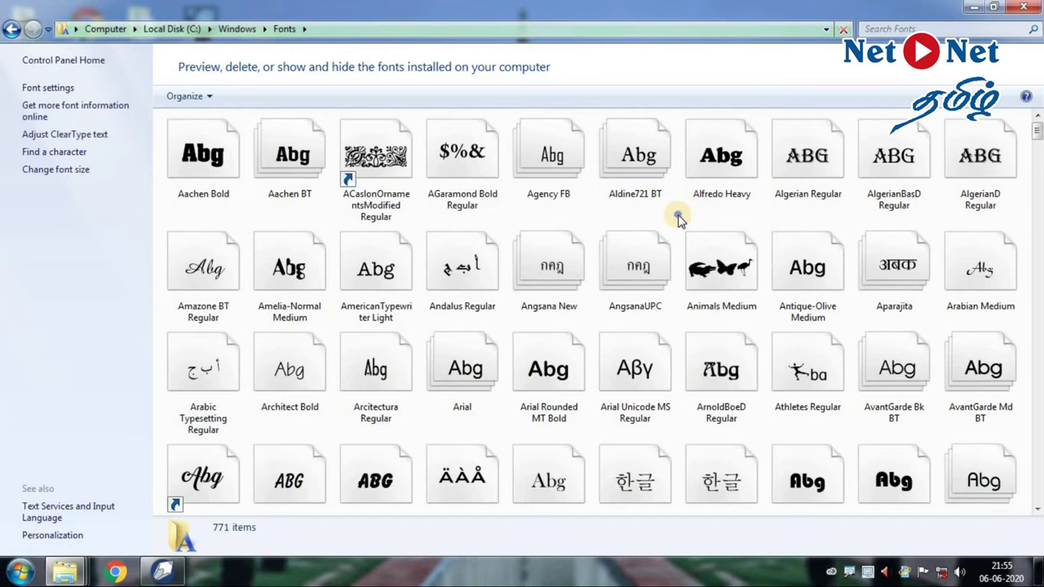
Paste the Bamini font into Fonts and locate Bamini Regular by typing 'bam'.
right_click(679, 217)
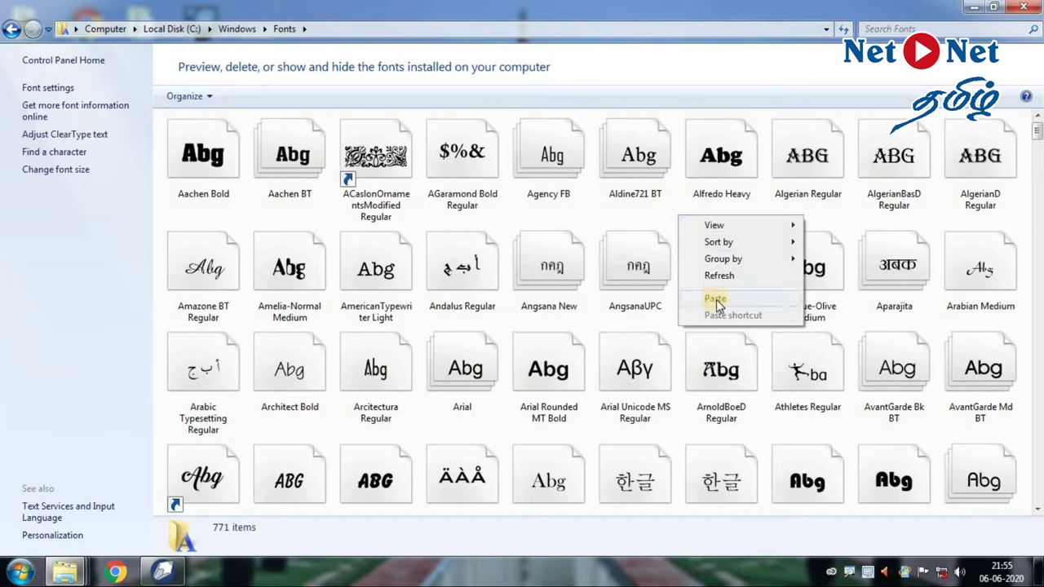
left_click(715, 299)
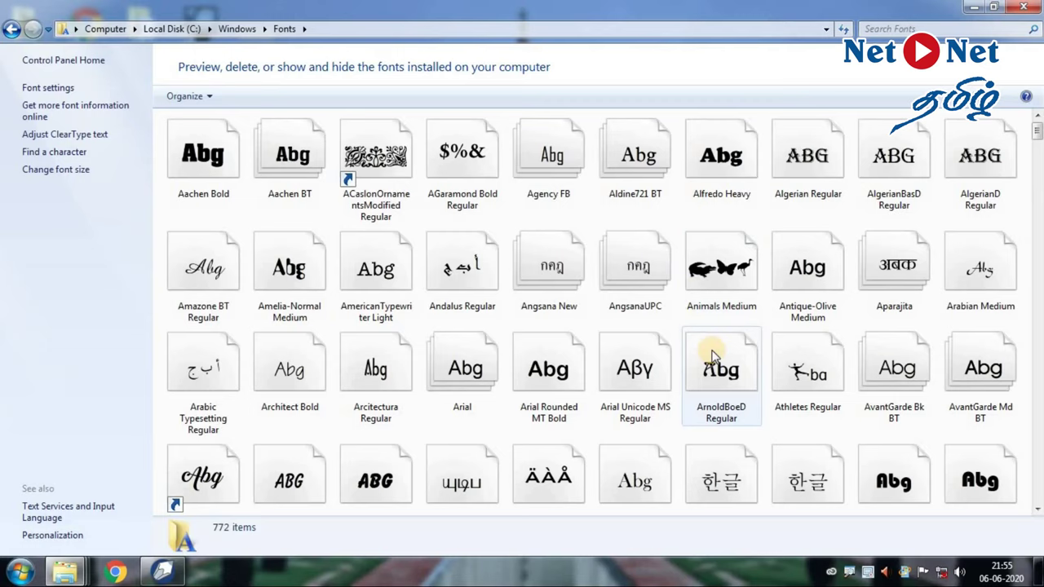
left_click(722, 274)
type("b")
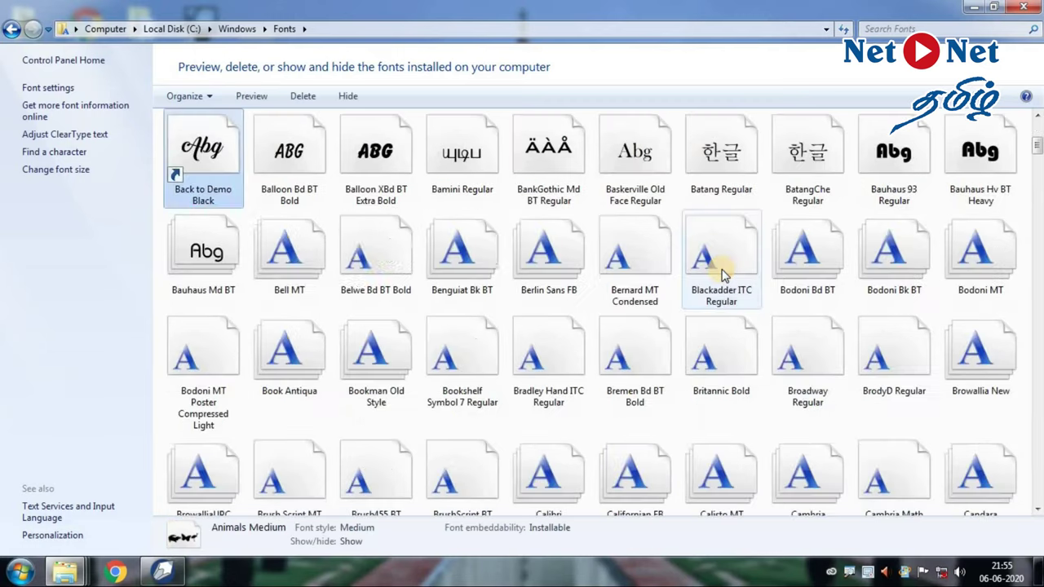
type("am")
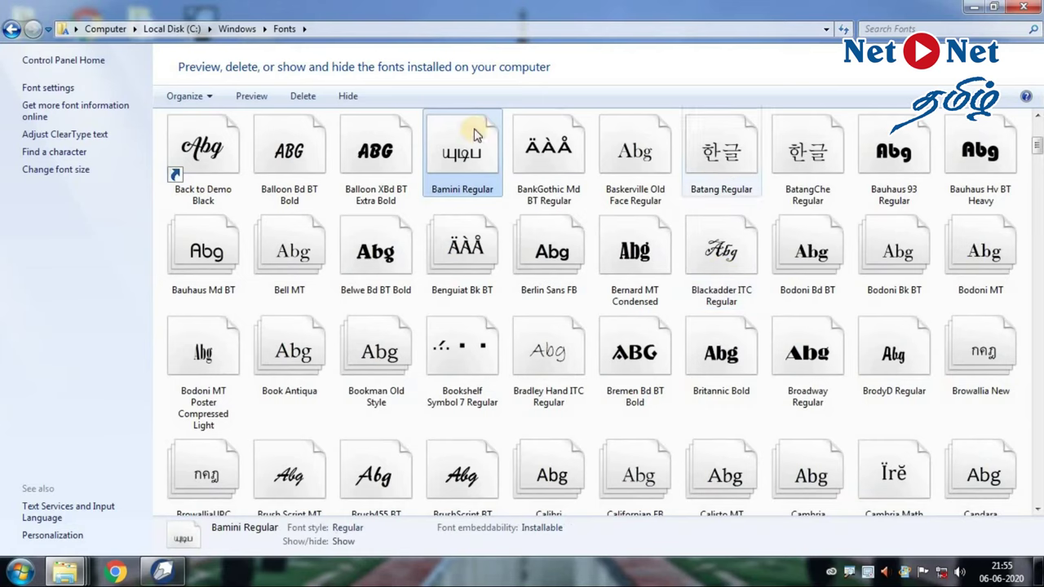
left_click(459, 145)
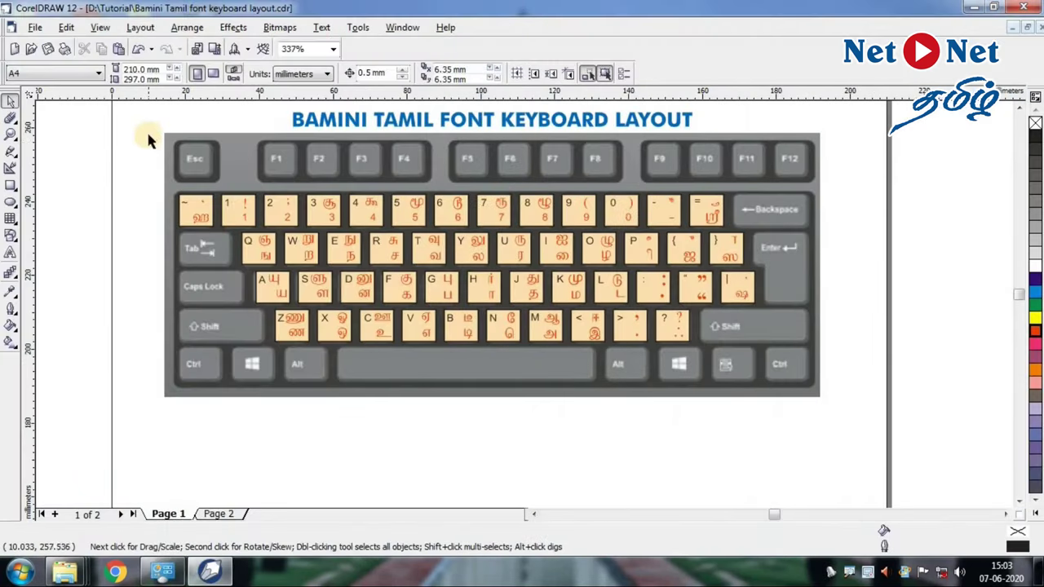
key("z")
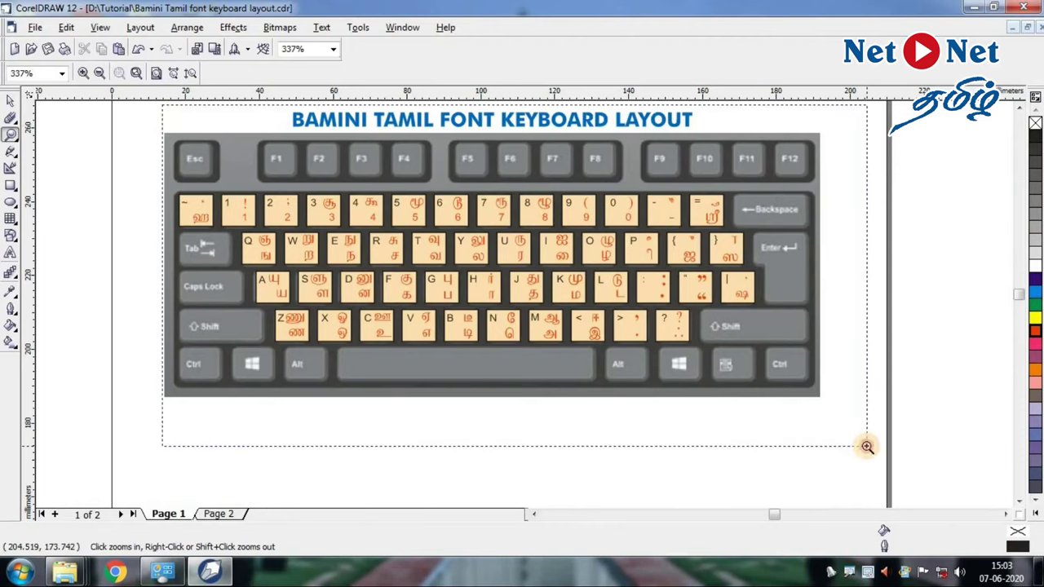
left_click_drag(819, 419, 868, 447)
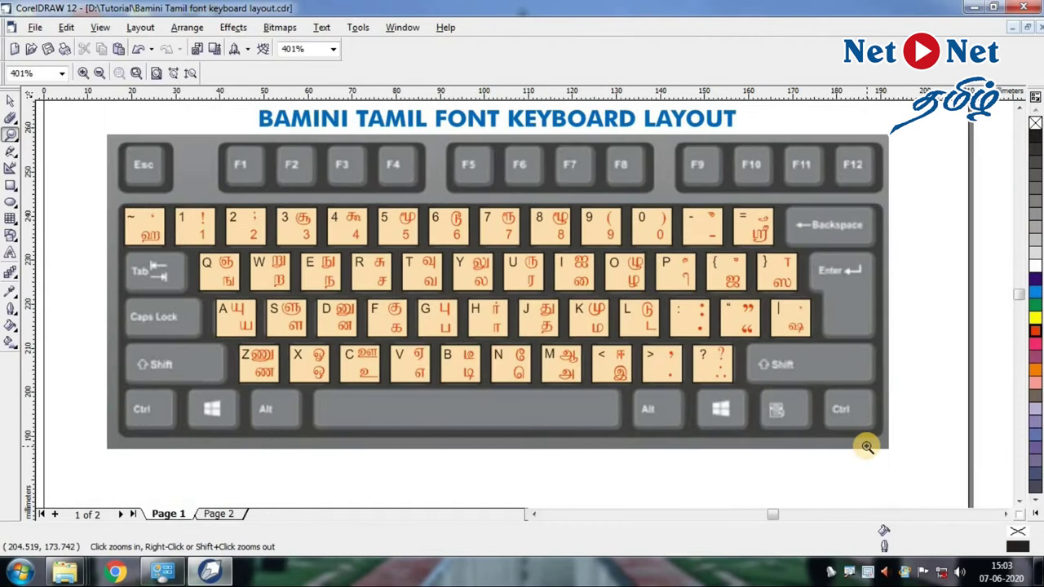
left_click_drag(107, 133, 600, 380)
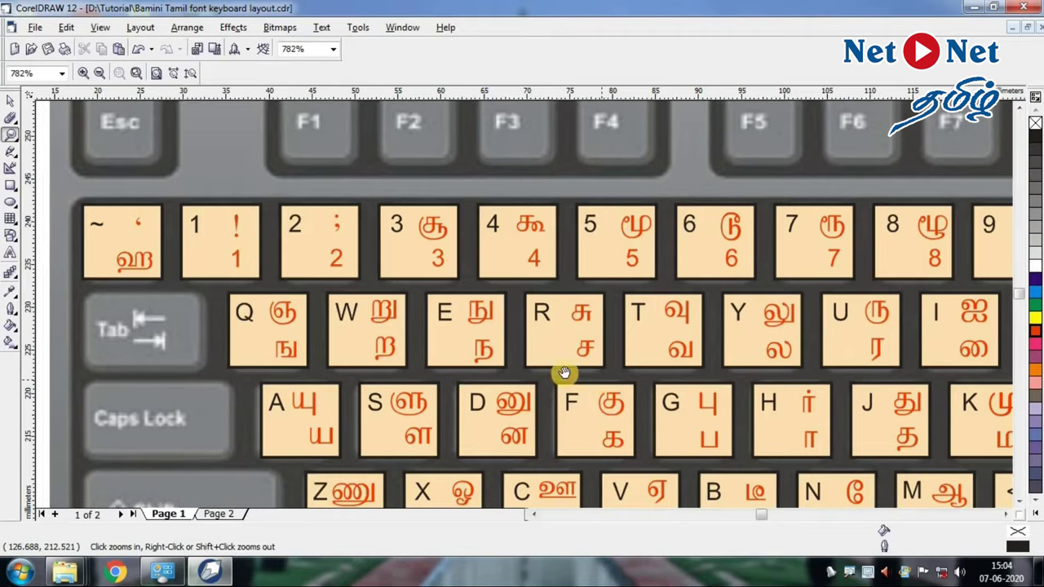
key("h")
left_click_drag(317, 289, 212, 154)
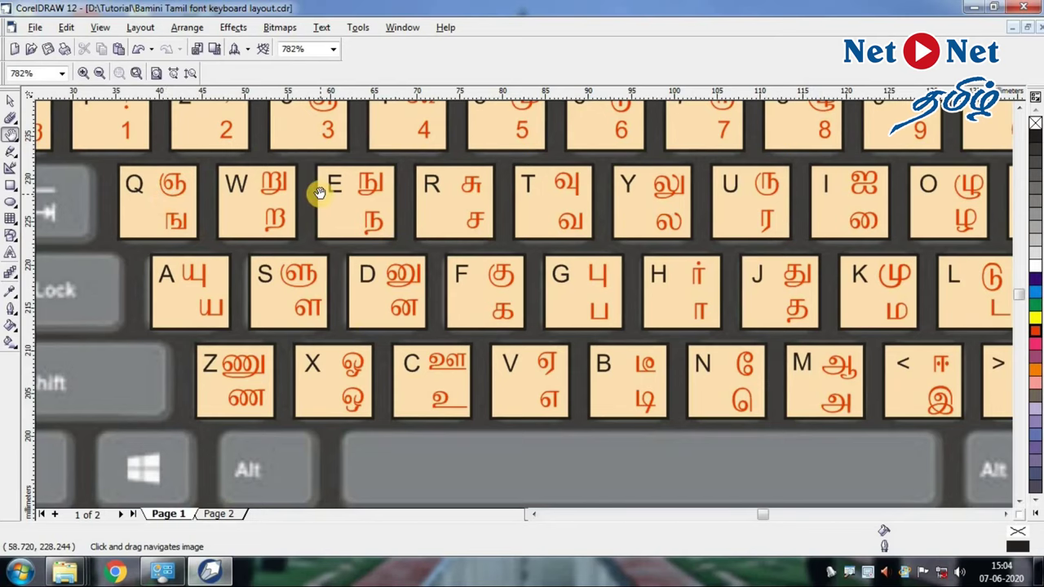
key("F3")
key("F8")
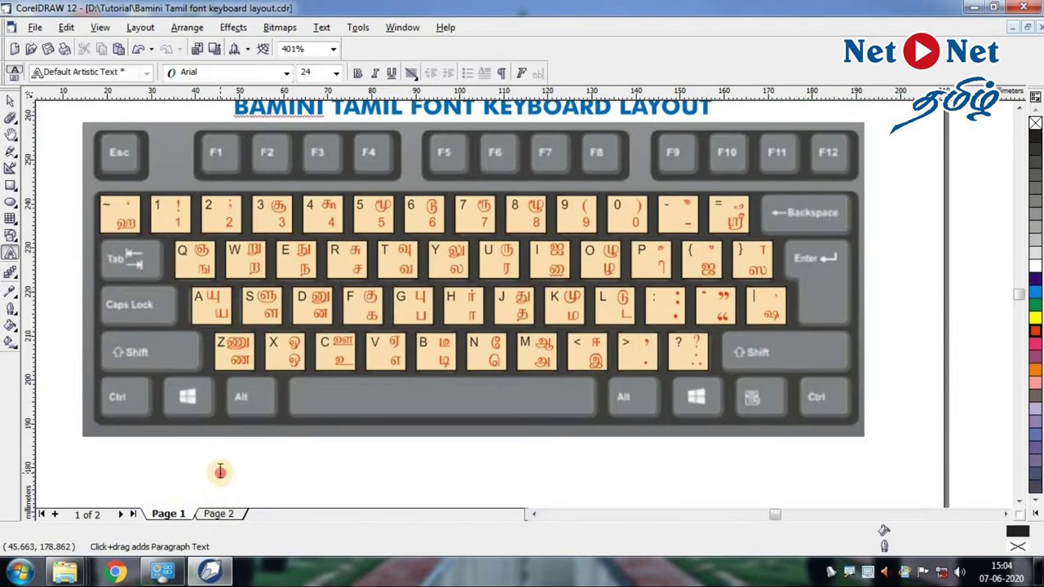
Type sample text 'adfasdf' below the keyboard and set it in the Bamini font.
left_click(221, 472)
type("adfasdf")
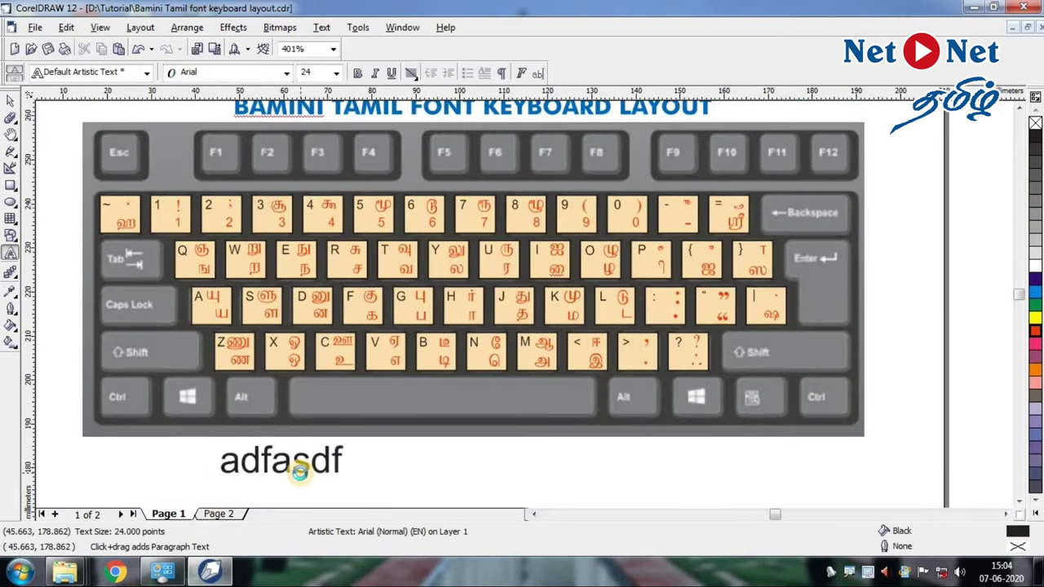
key("ctrl+a")
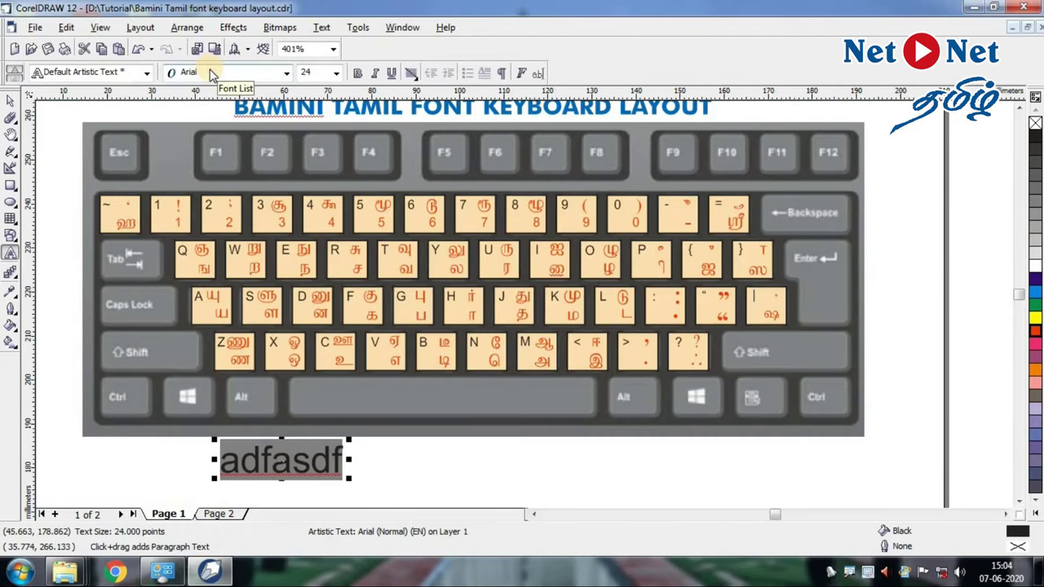
left_click(210, 74)
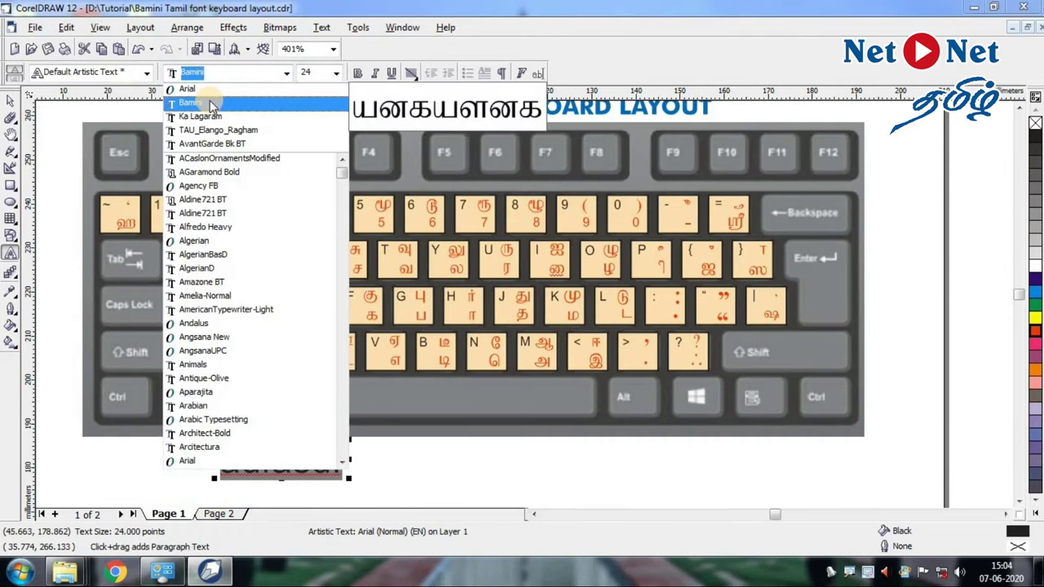
left_click(209, 103)
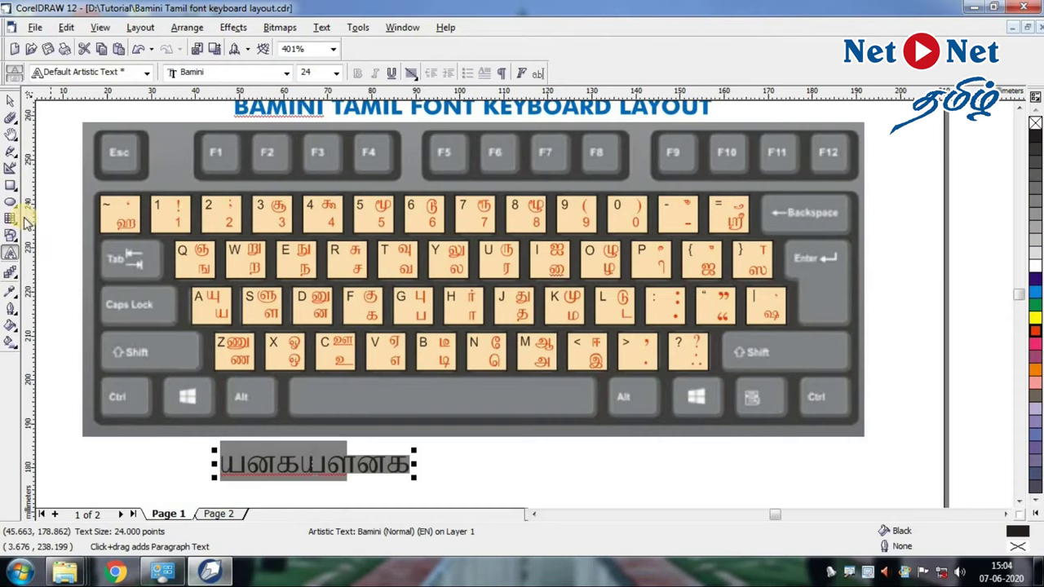
scroll(312, 465, "down", 1)
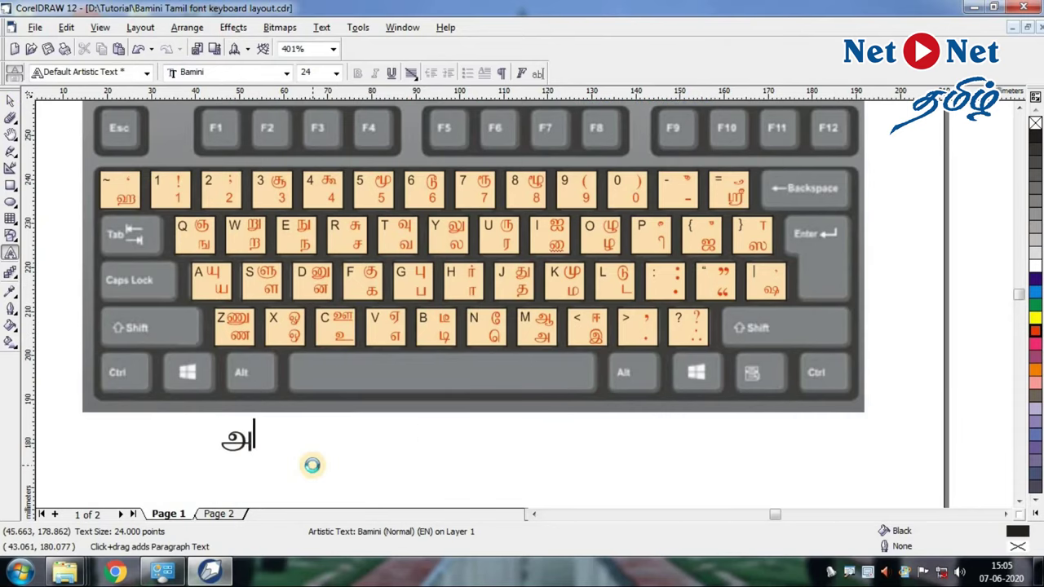
Type 'kkh' (அம்மா), 'mggh' (அப்பா) and 'jJ jp' on three separate lines.
type("k")
type("k")
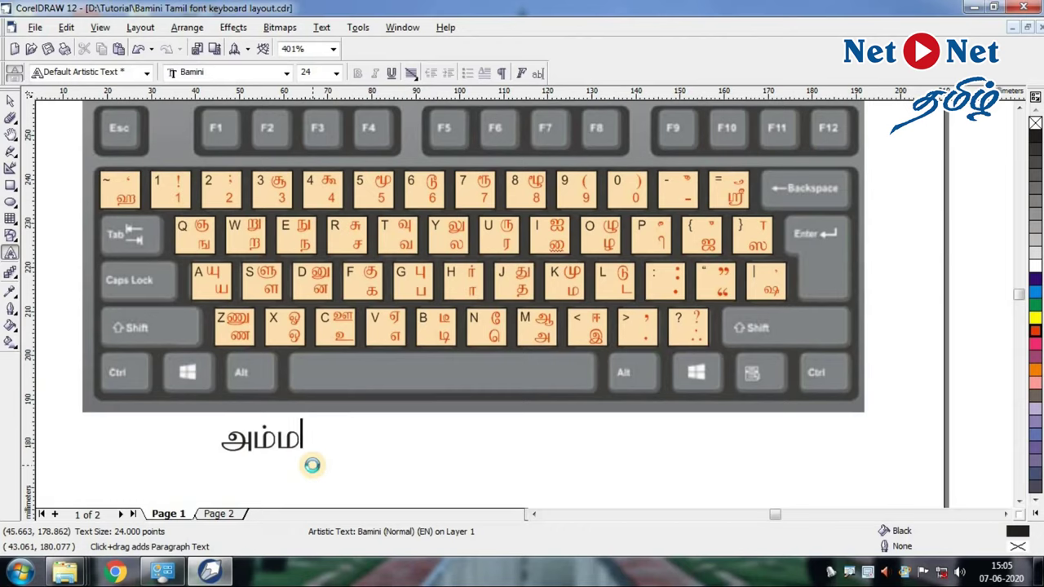
type("h")
key("Return")
type("m")
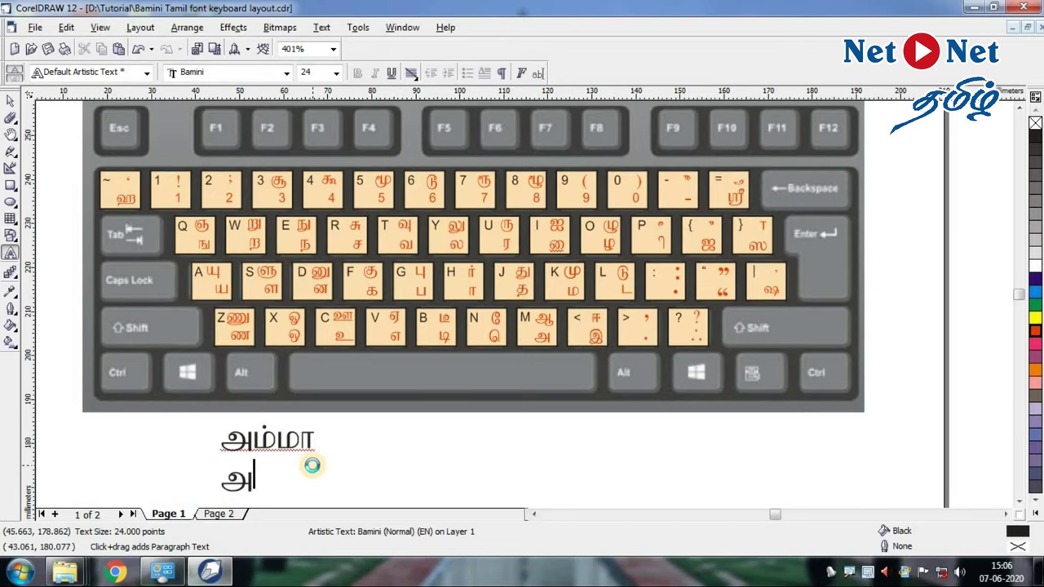
type("g")
type("gh")
key("Return")
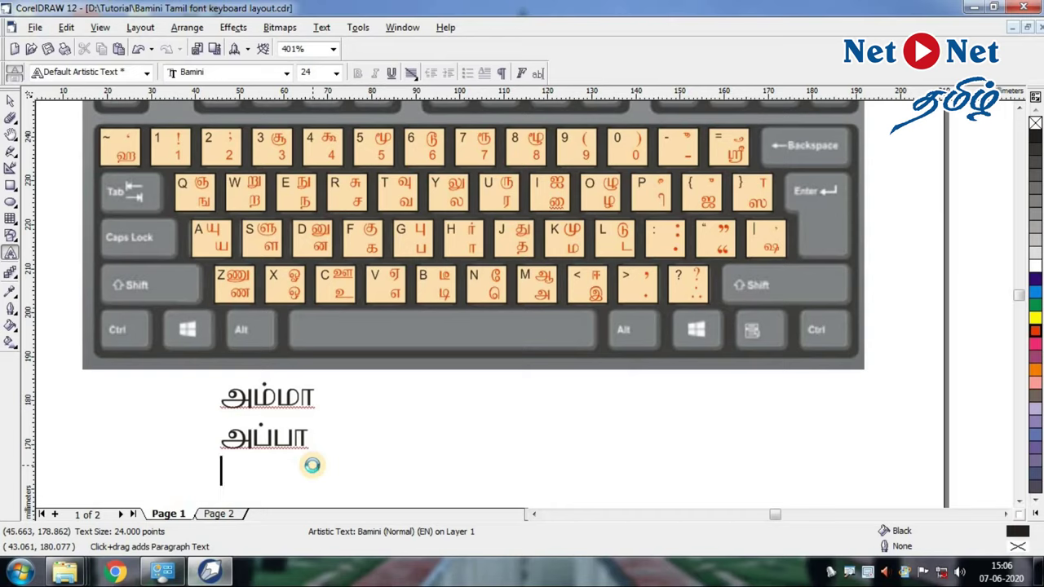
type("jJ")
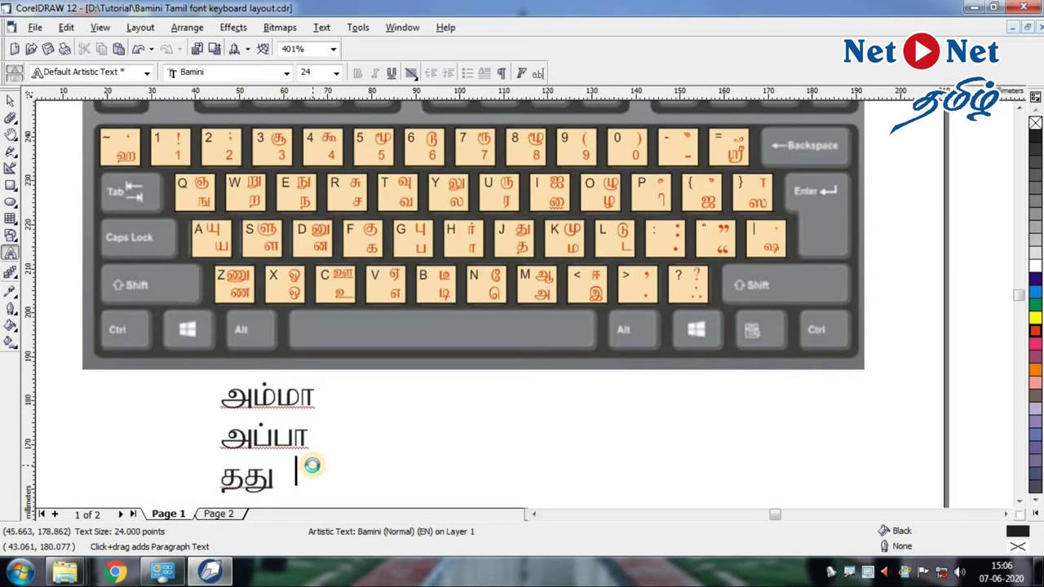
type("jp")
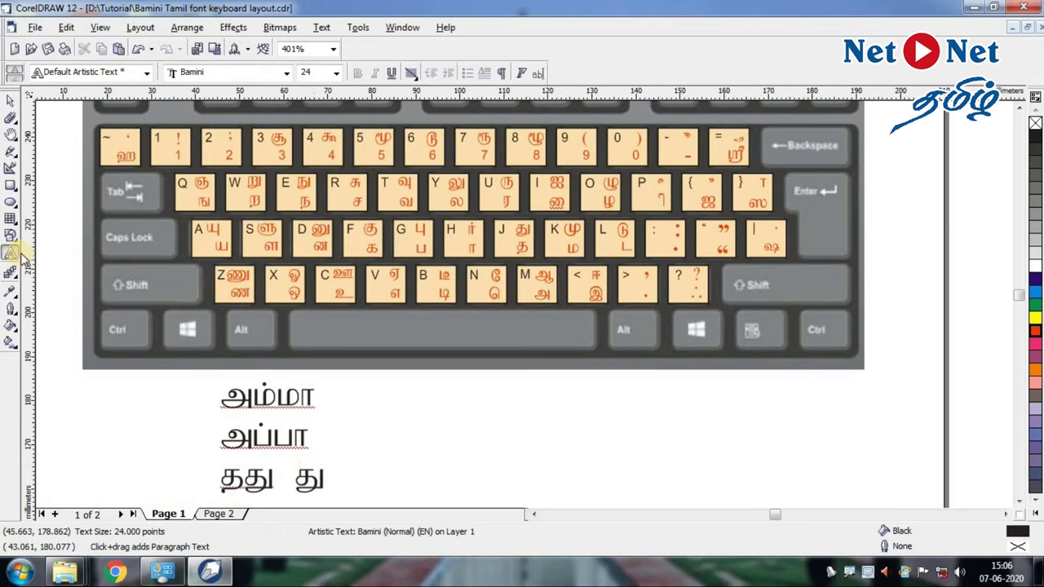
left_click(11, 100)
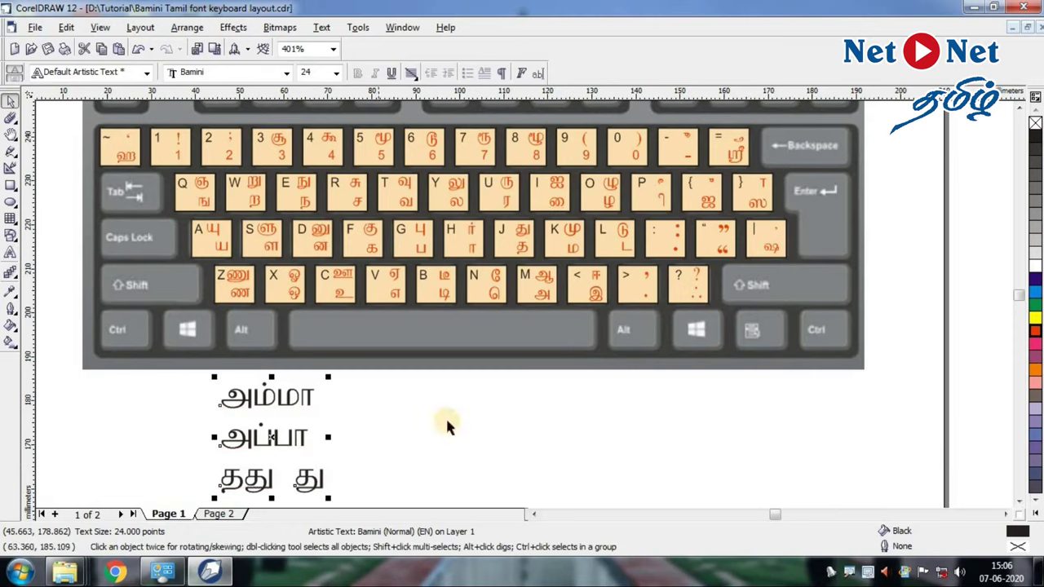
Check the key chart, then type + and Yh to turn து into தூ and add லூ.
key("z")
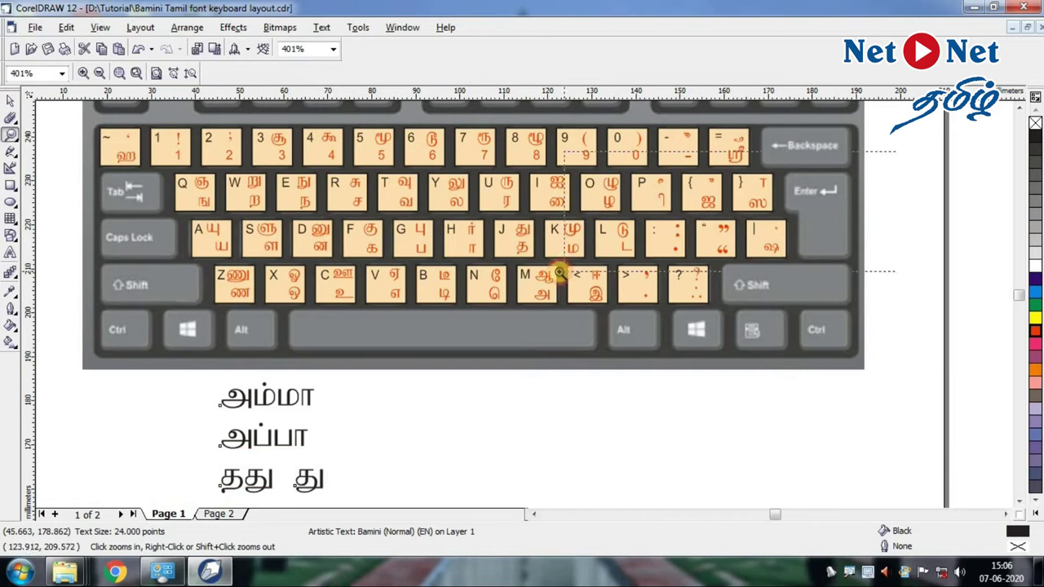
left_click(567, 271)
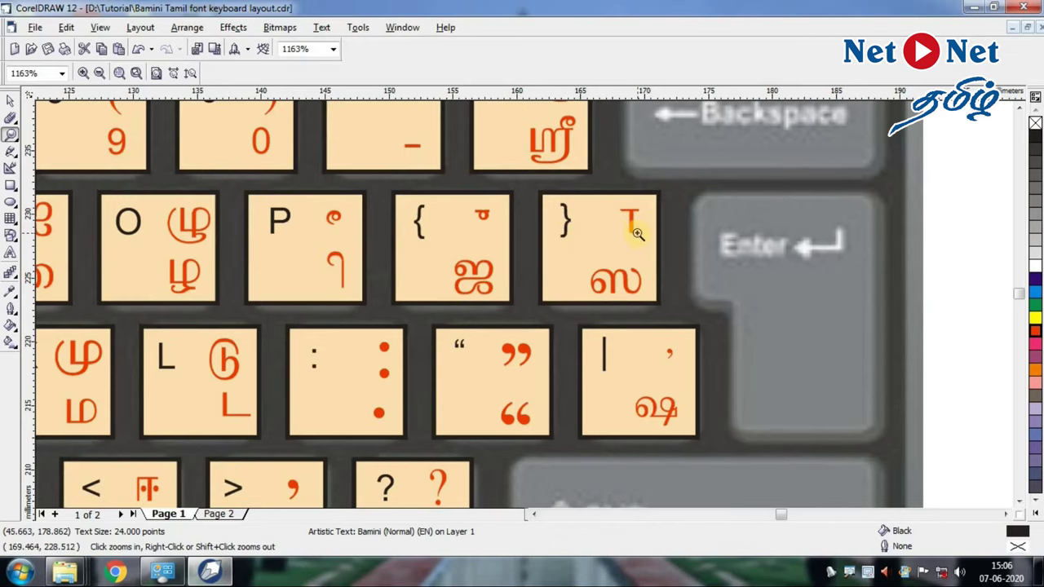
right_click(560, 296)
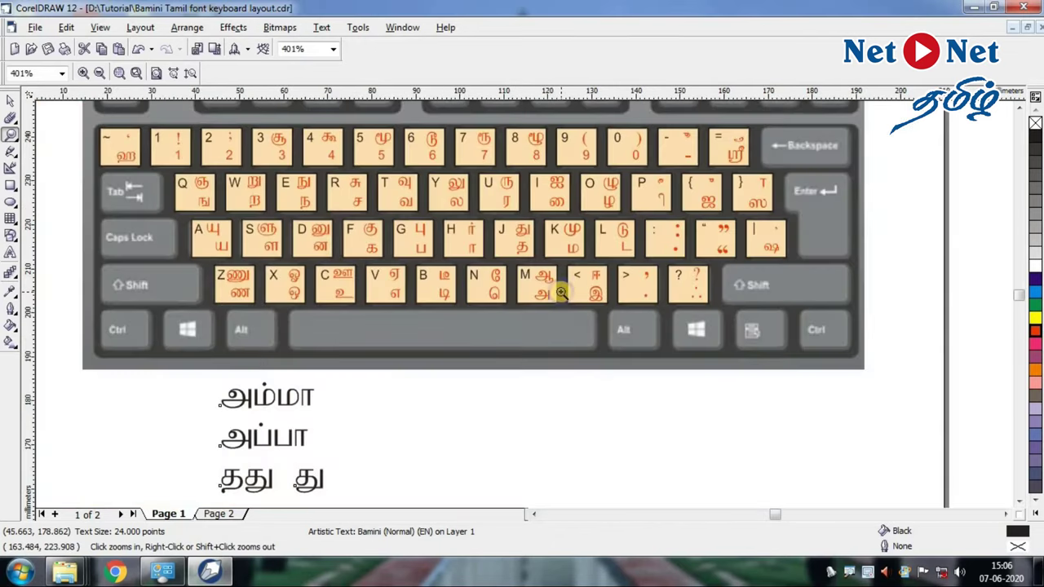
scroll(502, 502, "down", 1)
left_click(372, 445)
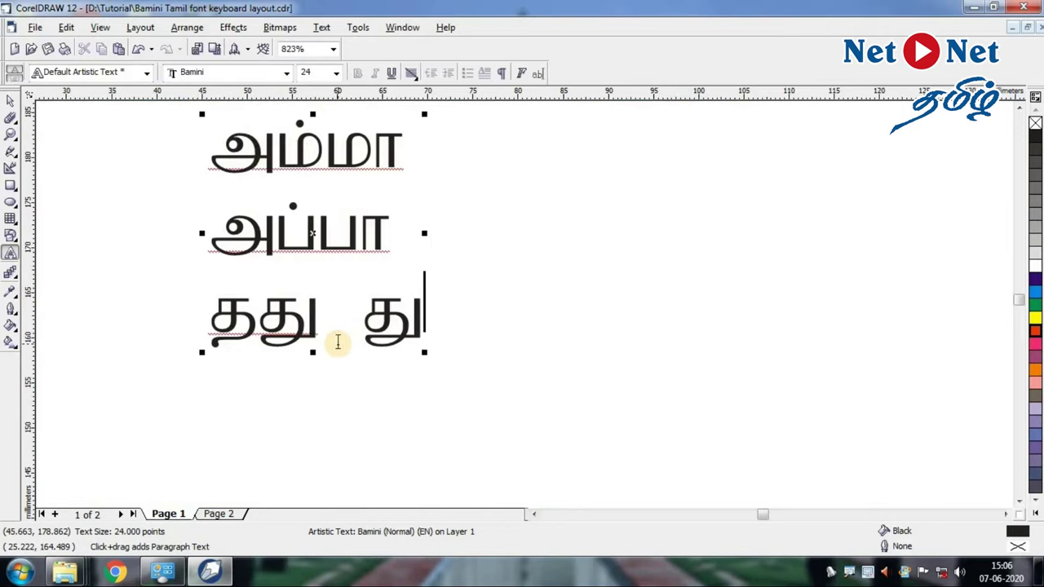
type("+")
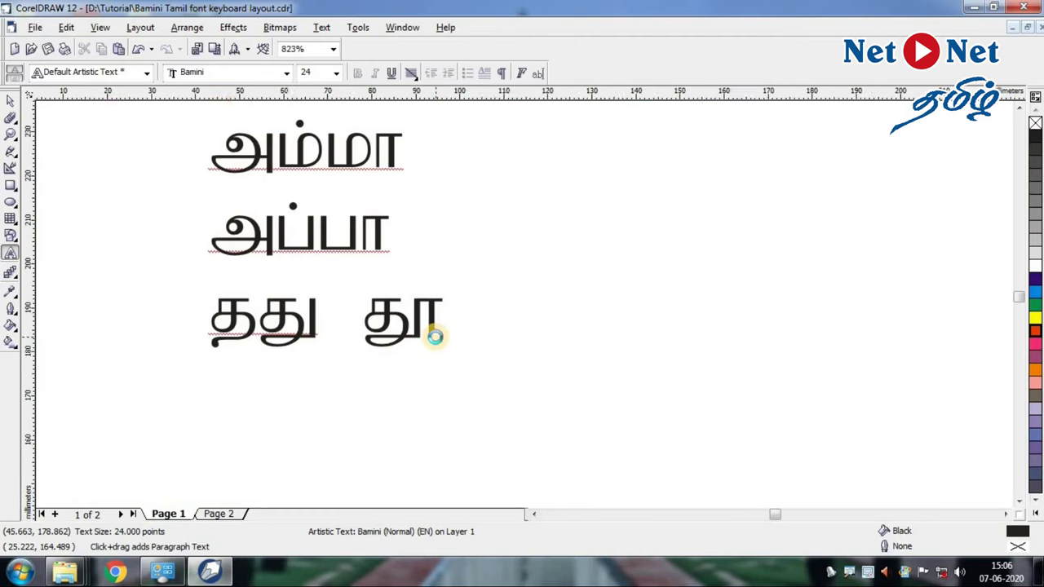
key("F3")
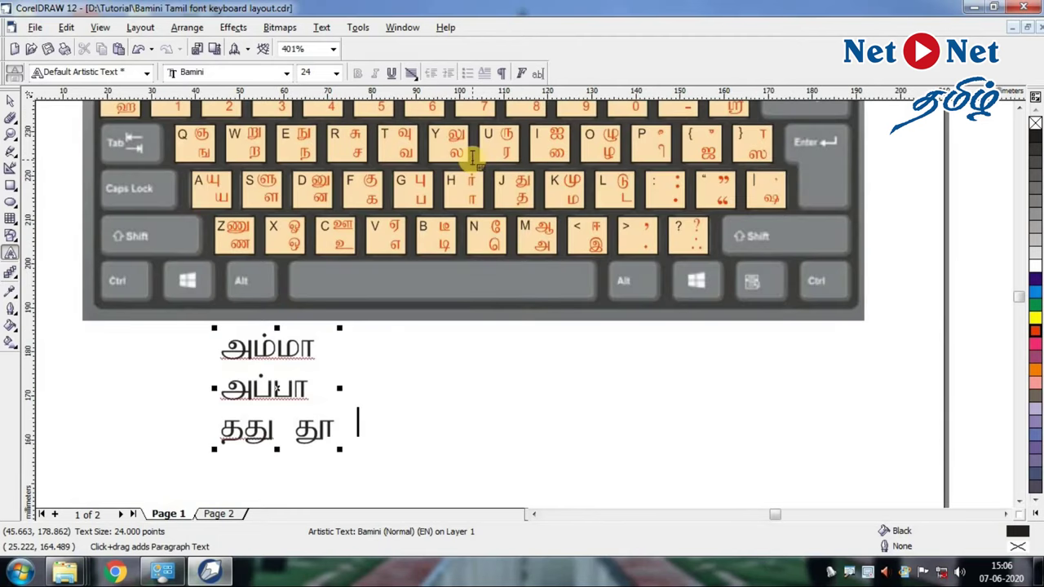
type("Y")
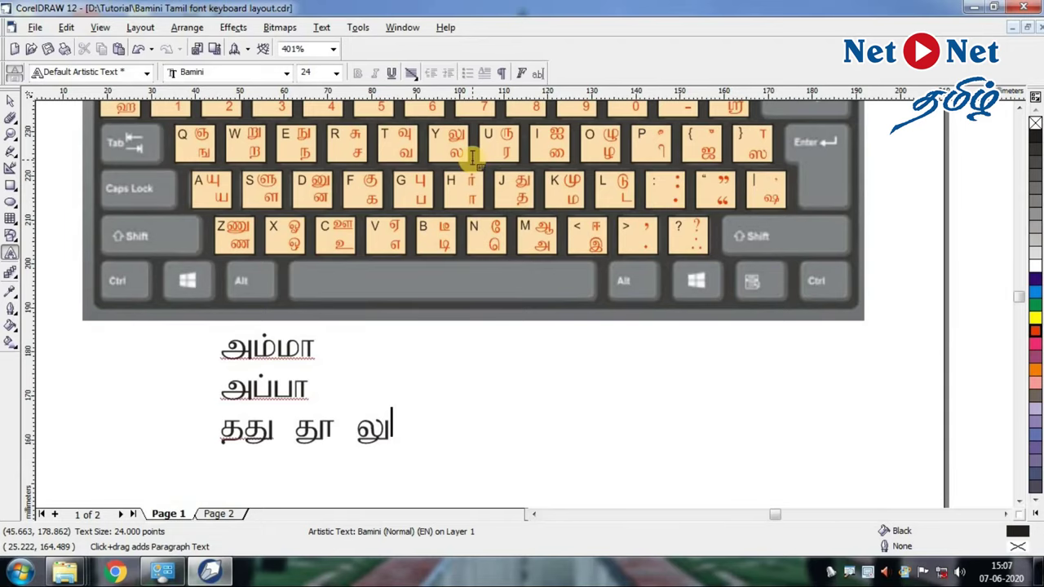
type("h")
key("ctrl+space")
Add a fourth line of ர் characters by typing h and HH.
scroll(535, 168, "up", 3)
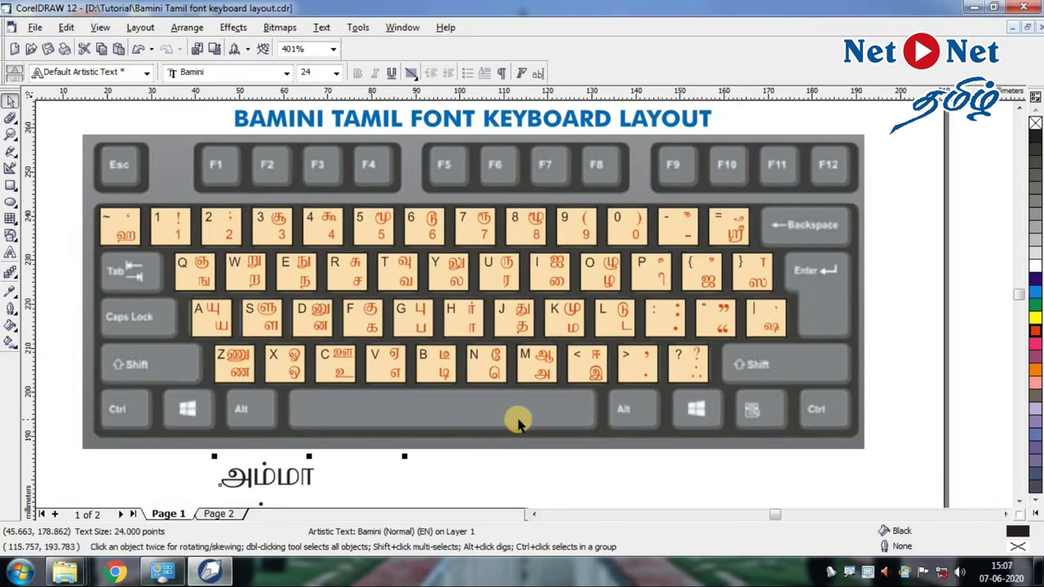
scroll(897, 367, "down", 2)
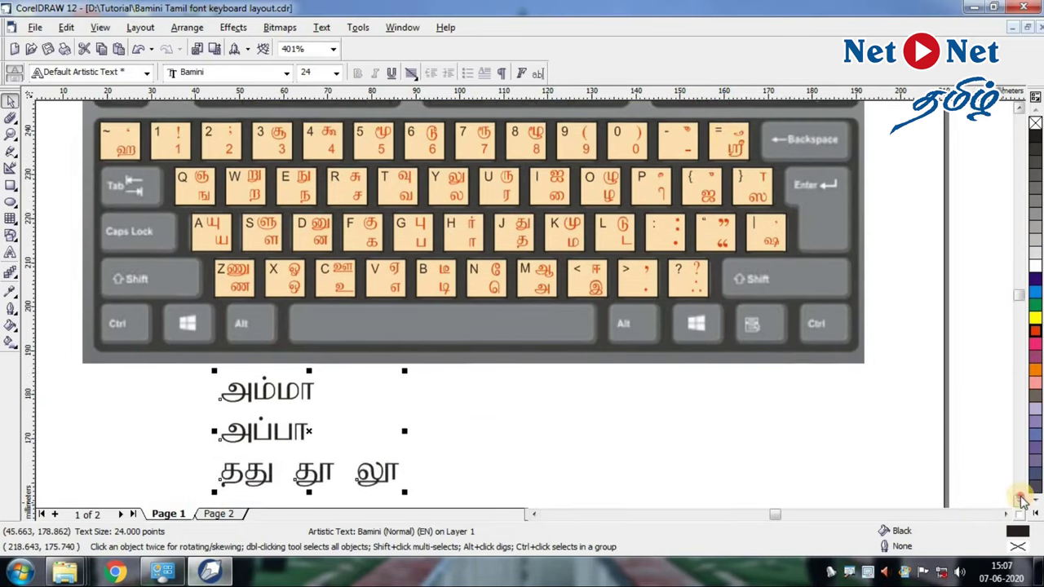
scroll(1024, 502, "down", 1)
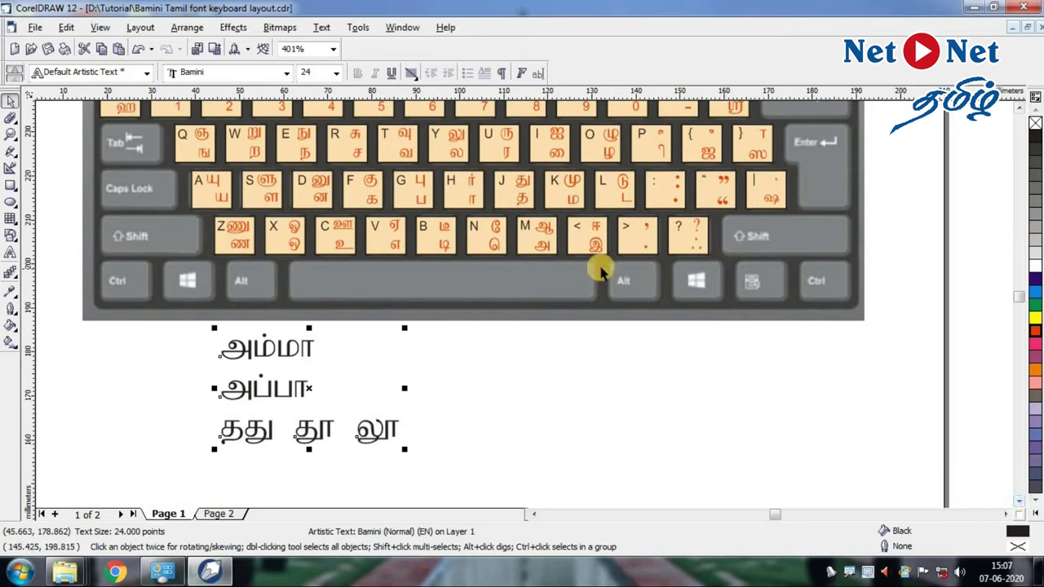
left_click(10, 253)
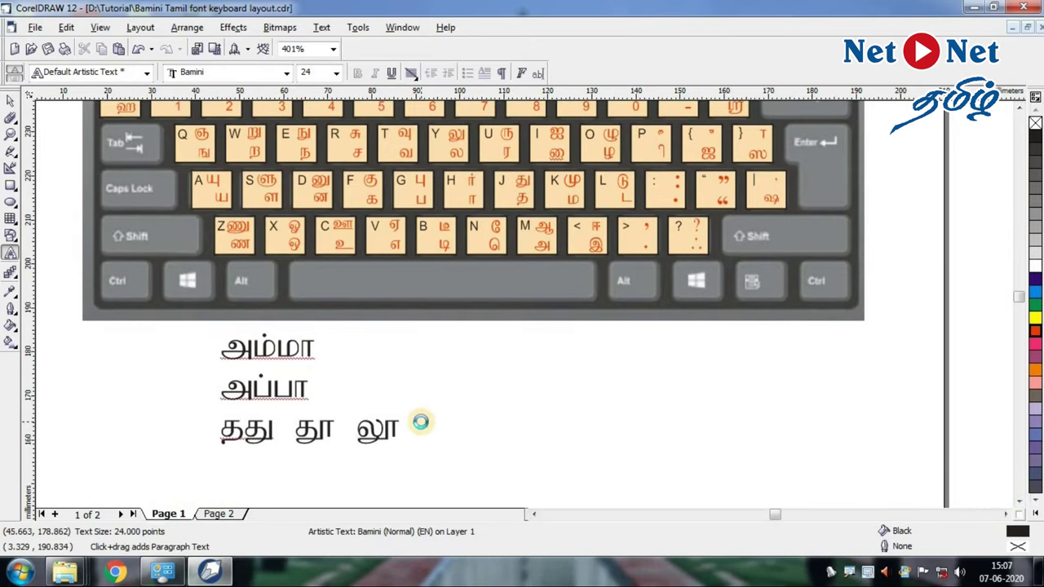
type("h")
type("HH")
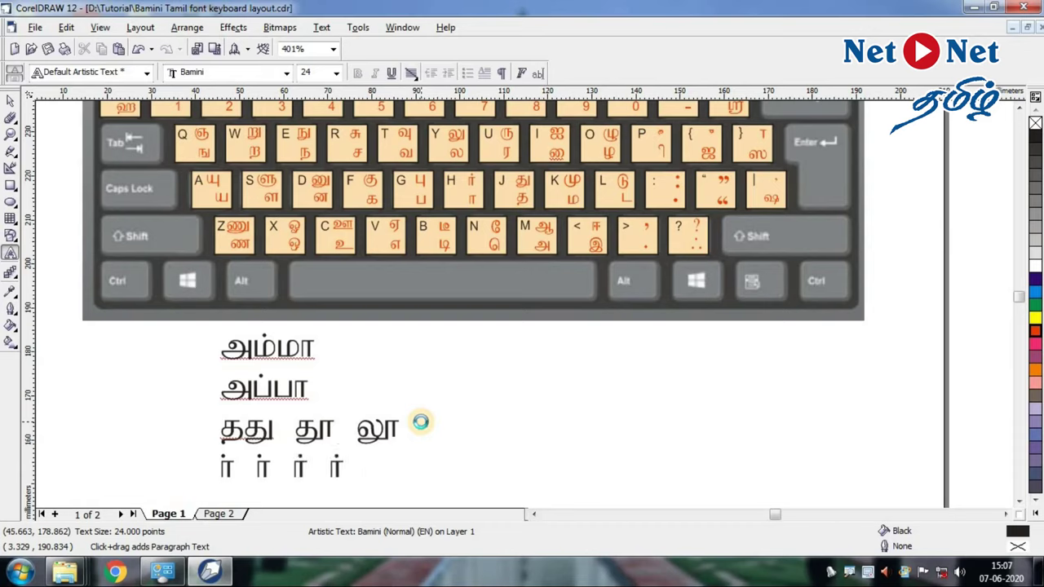
left_click(10, 133)
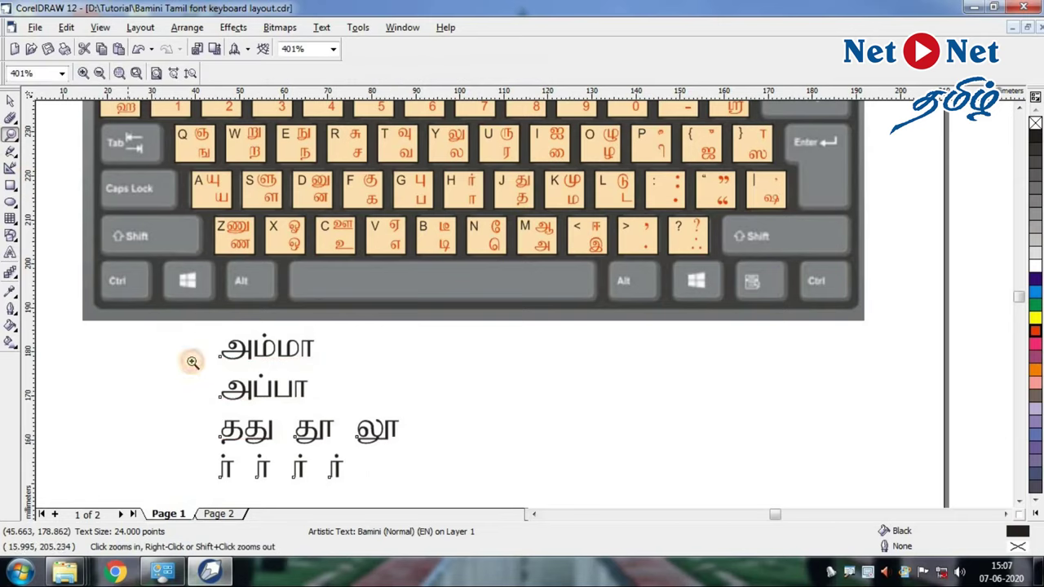
Bring up the Word document showing the Bamini line அவர்கள் இவர்கள் கார்.
scroll(552, 517, "down", 1)
scroll(552, 465, "up", 1)
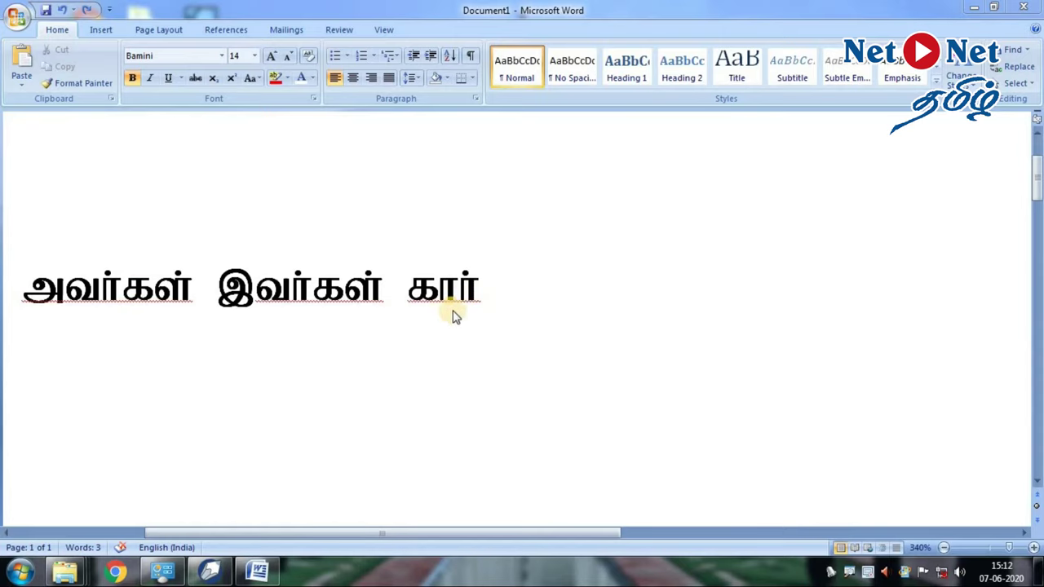
Type 'u; h; h;' after கார் and select the last two ர் characters.
left_click(489, 295)
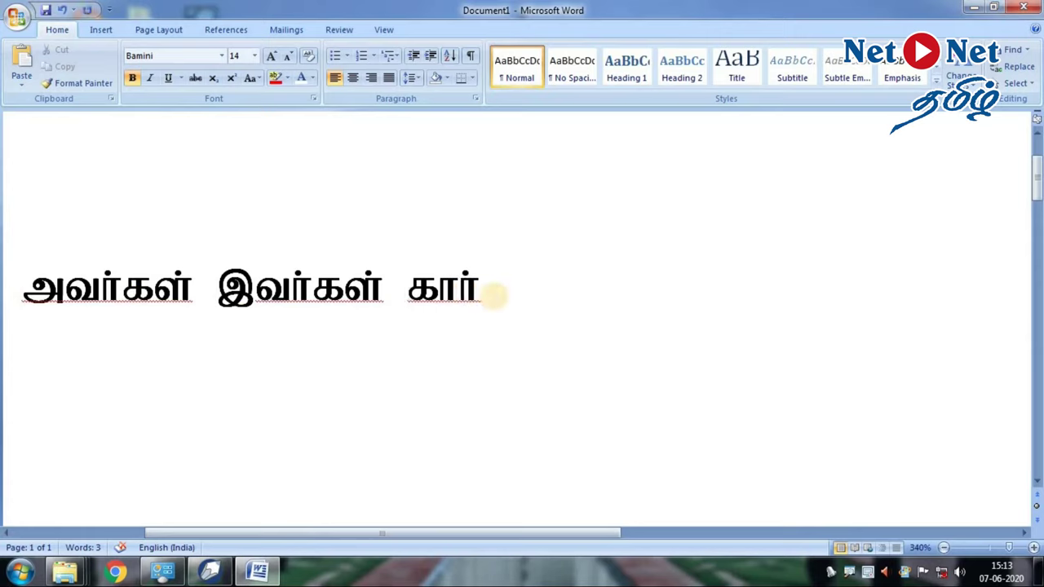
type("u;")
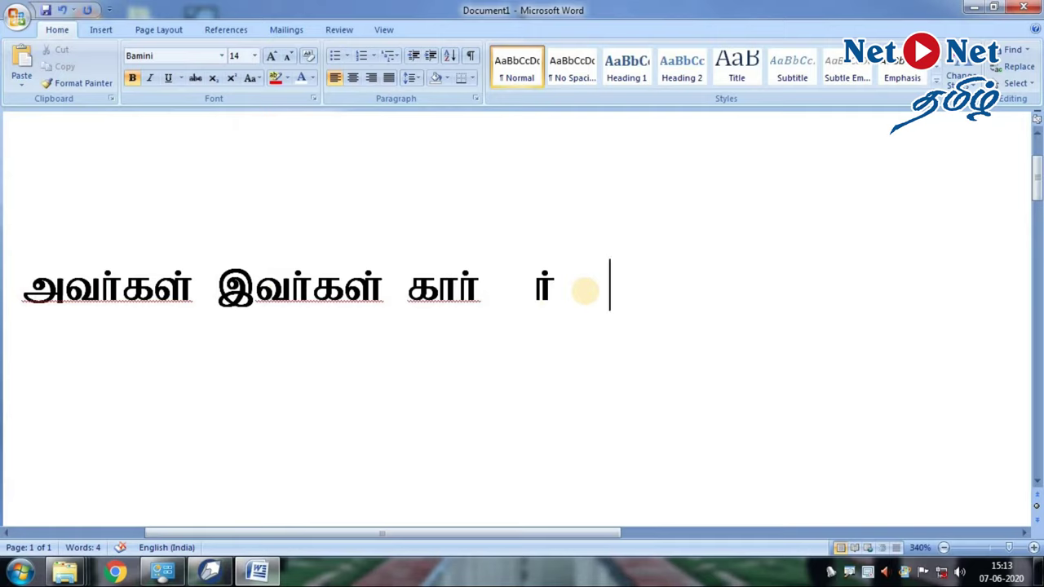
type(" h")
type("; ")
type("h;")
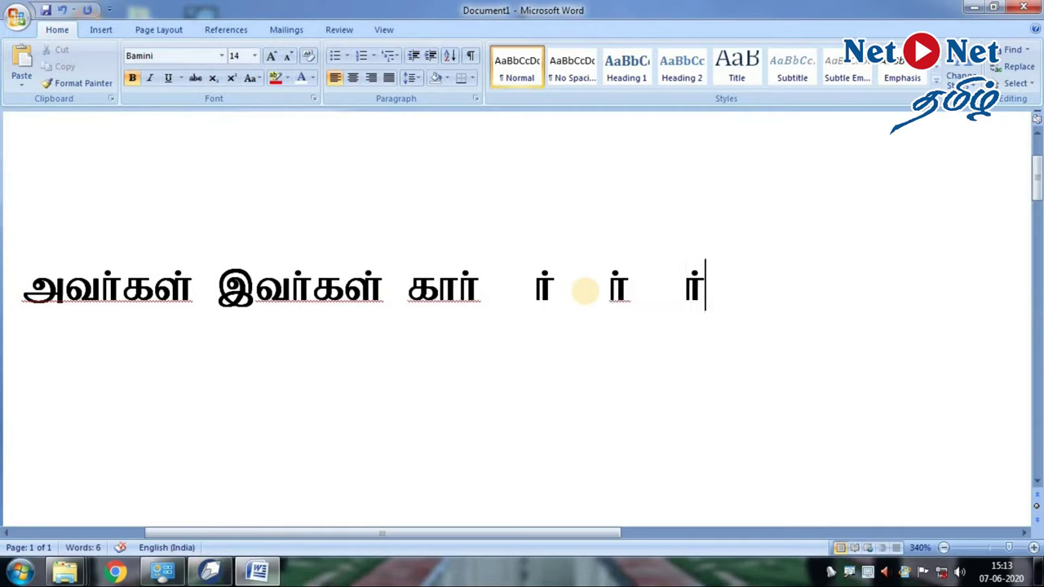
left_click(610, 283)
left_click_drag(612, 280, 704, 278)
key("ctrl+space")
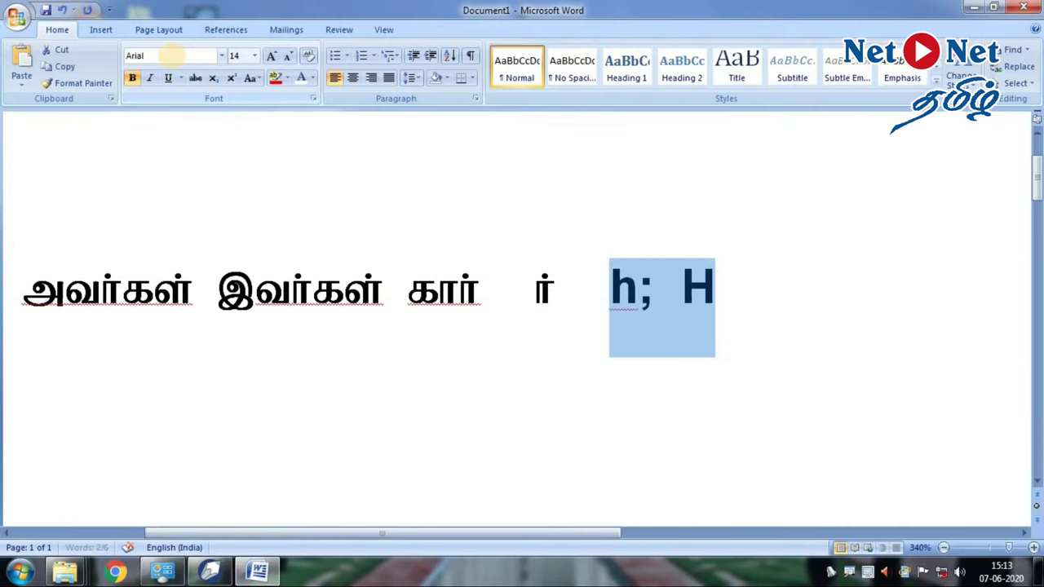
Check the font of the H character, then select all the text in the Word document.
left_click(613, 310)
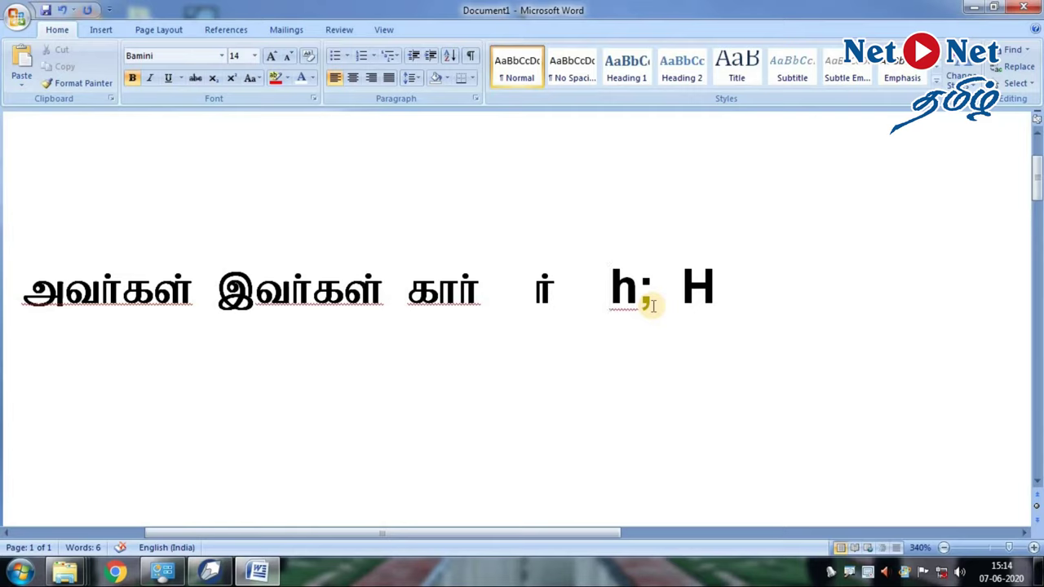
double_click(698, 286)
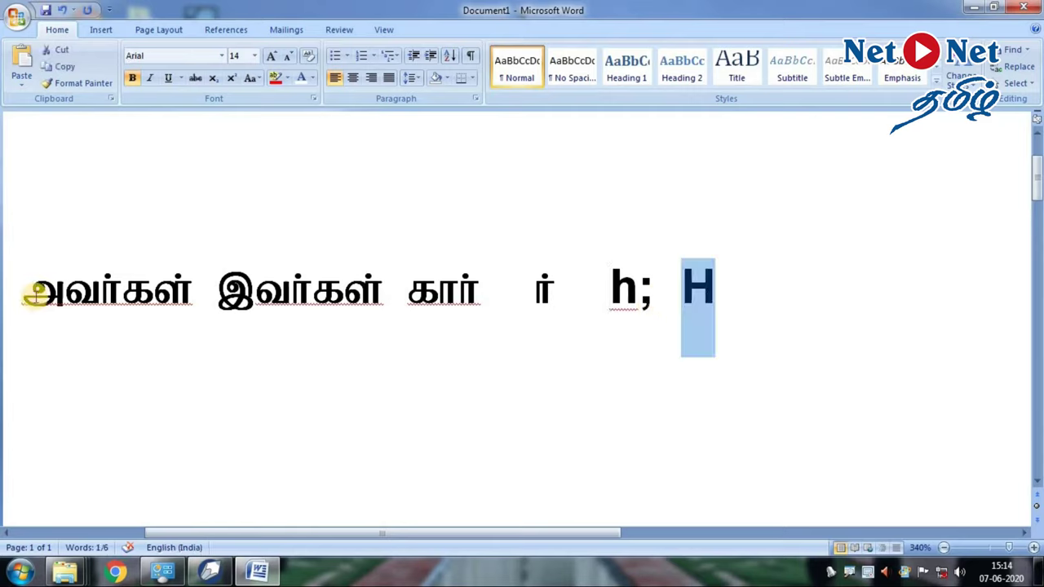
left_click(388, 281)
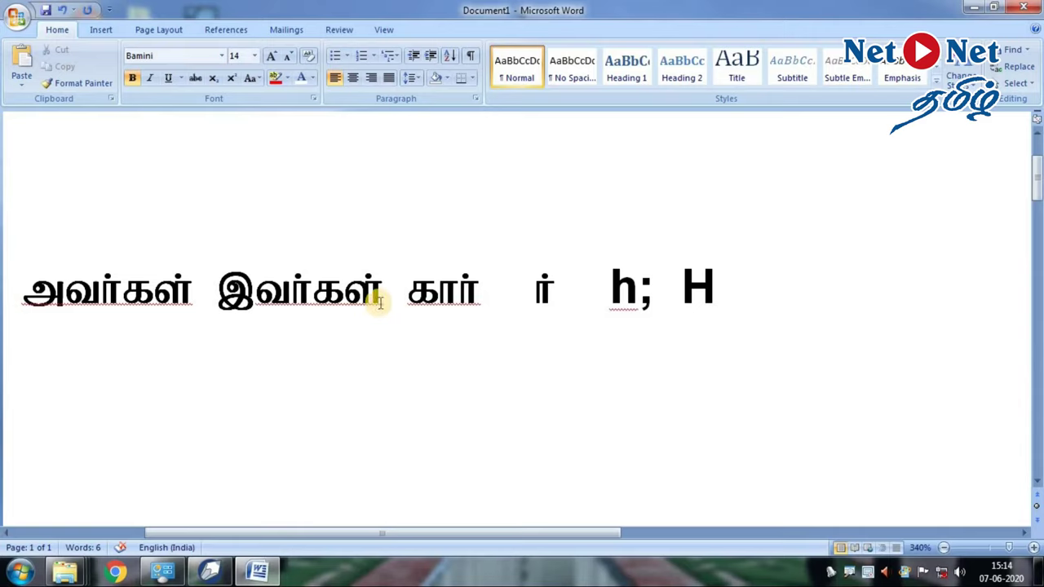
key("ctrl+a")
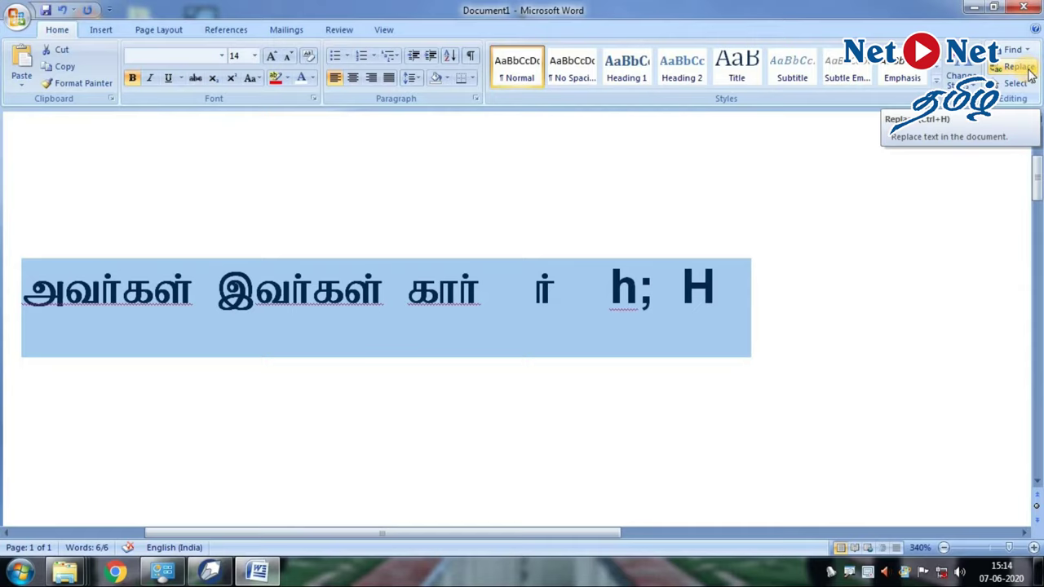
Use Find and Replace to change all four occurrences of h; into H.
left_click(1016, 67)
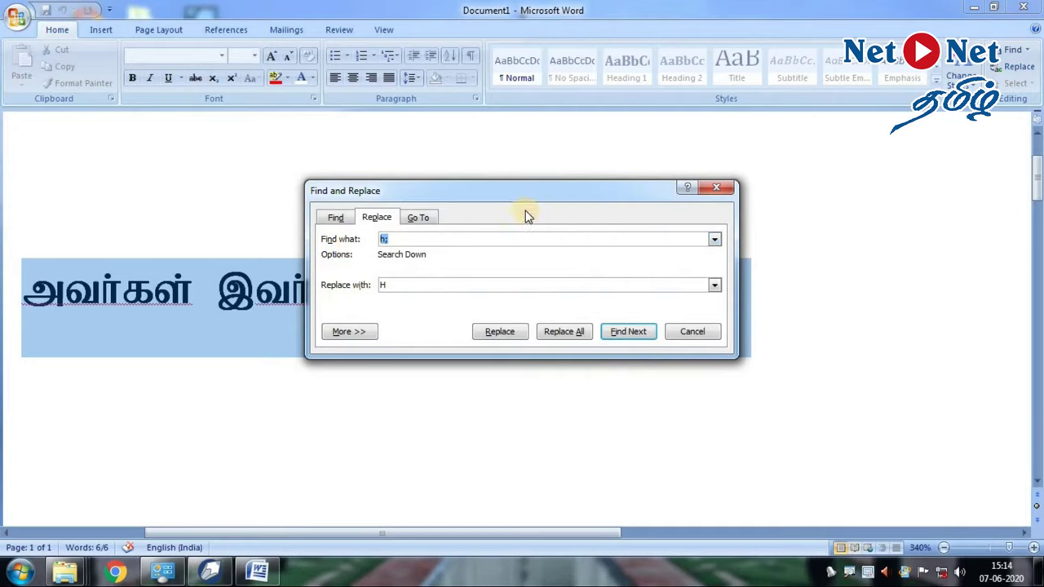
left_click_drag(540, 198, 568, 375)
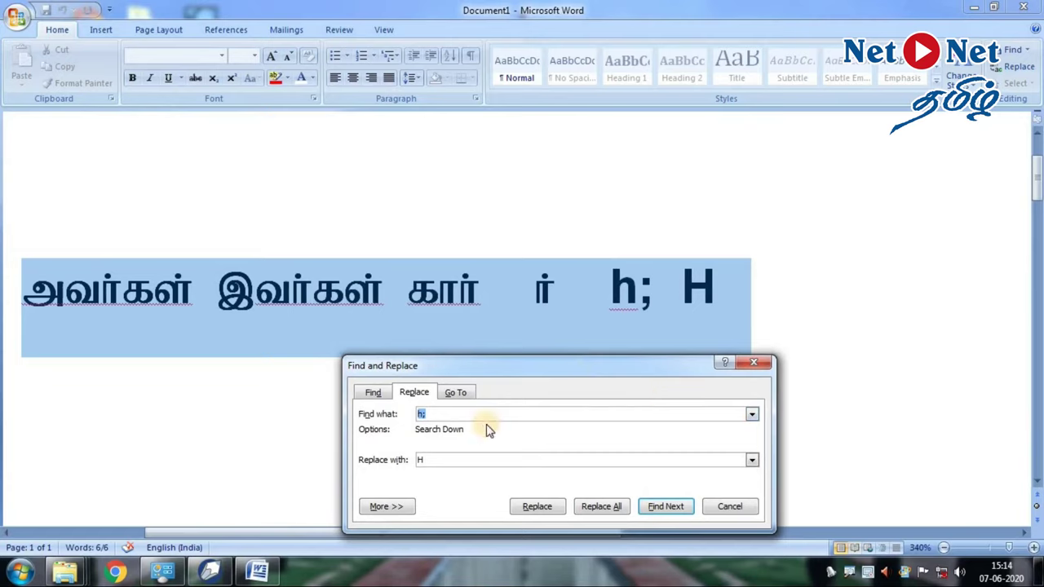
left_click(446, 414)
left_click(441, 460)
left_click(609, 509)
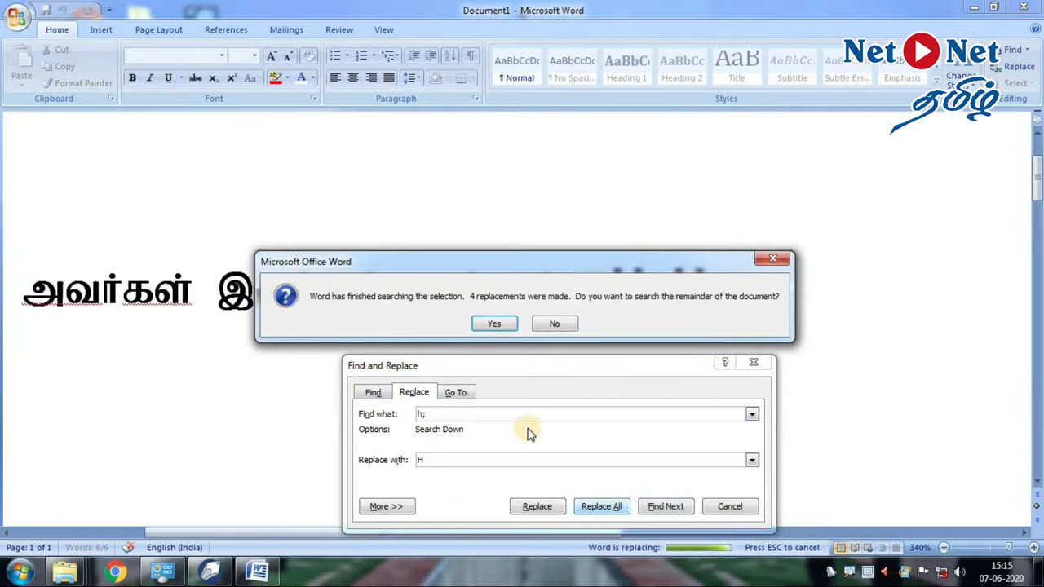
left_click(496, 323)
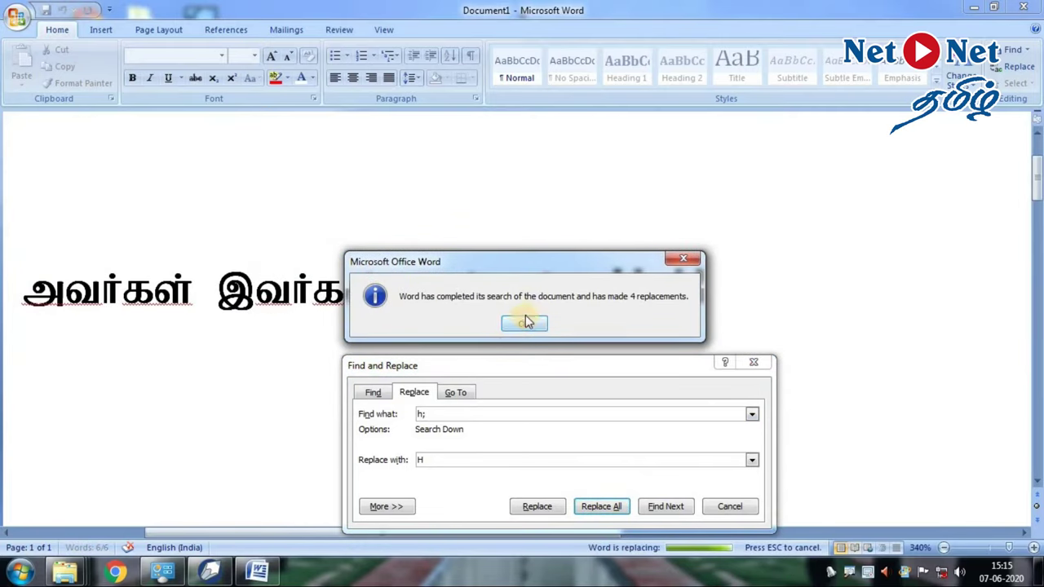
left_click(523, 324)
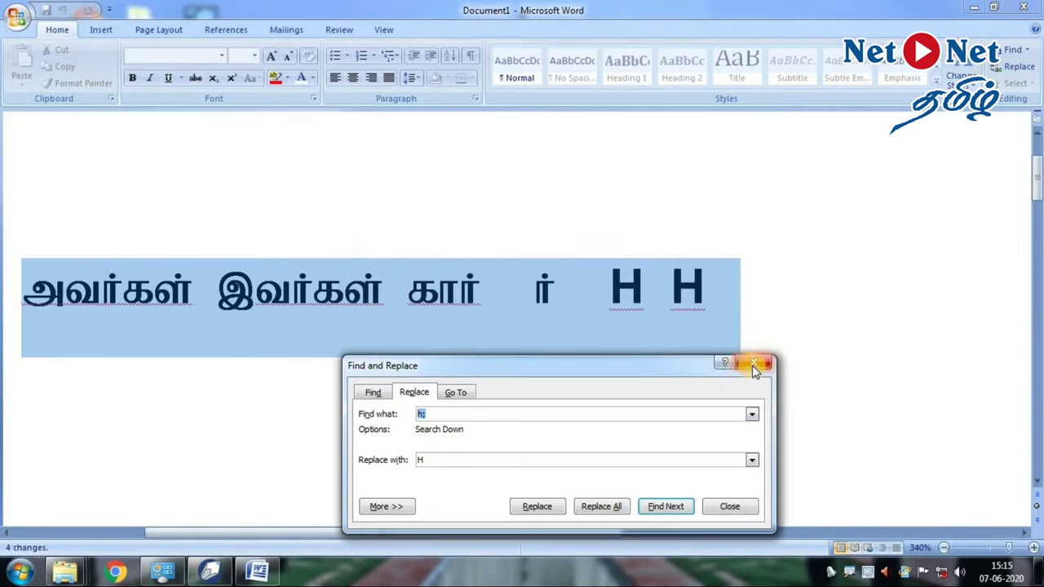
left_click(751, 363)
left_click(604, 298)
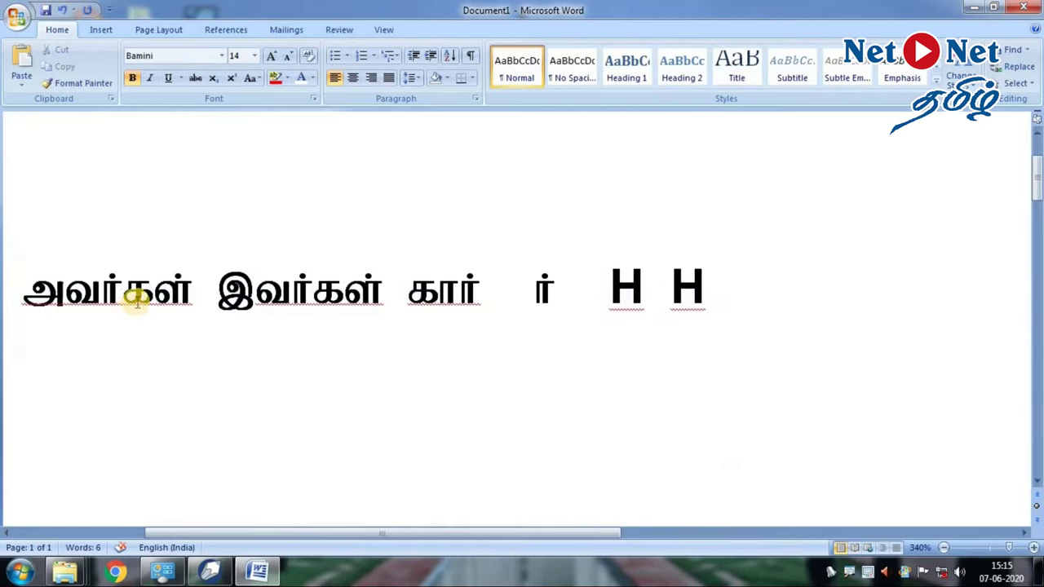